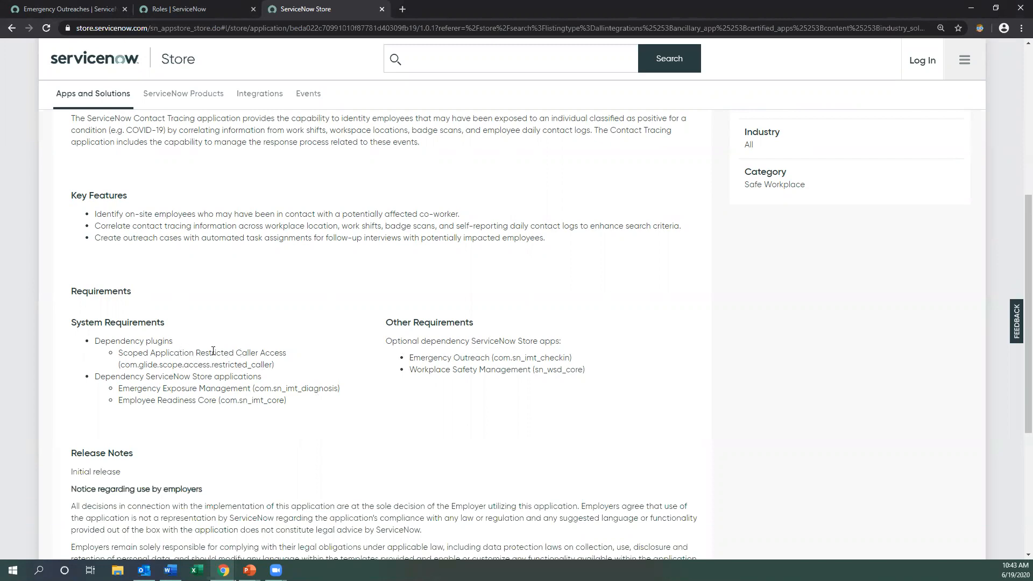
# Review the Contact Tracing store listing and the list of sn_imt_tracing roles.
pyautogui.scroll(6, 338, 312)
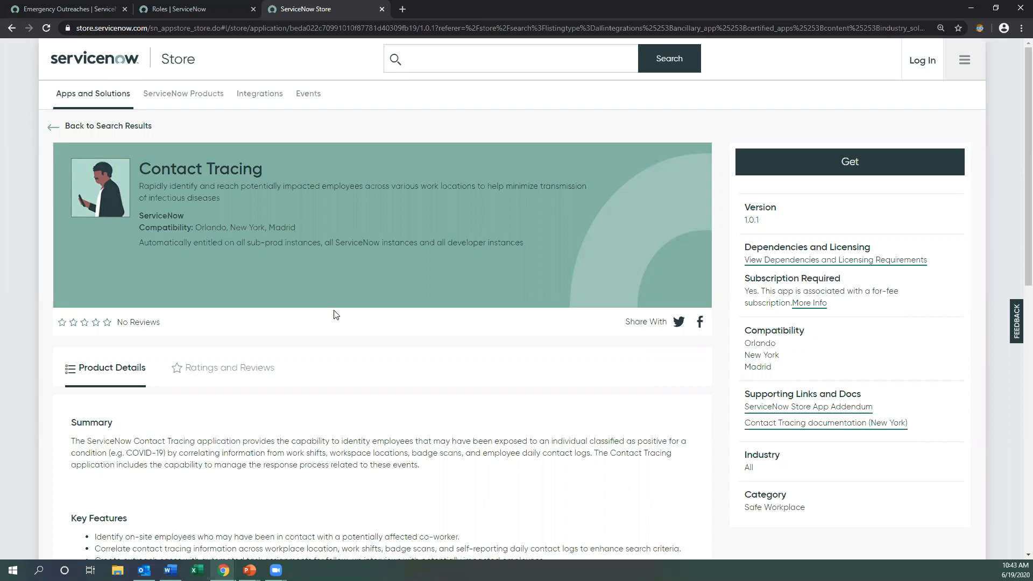
pyautogui.click(173, 7)
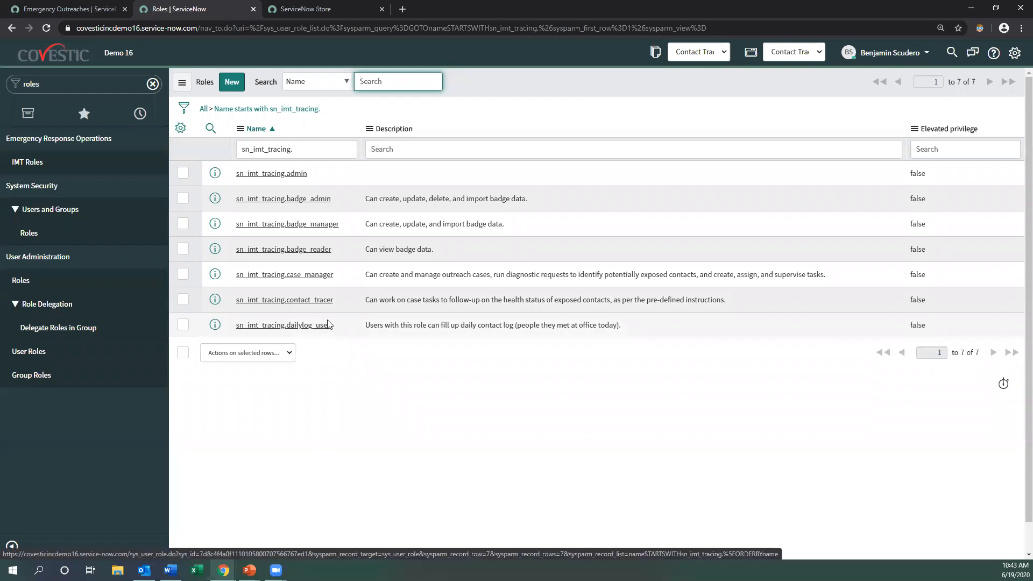
# Review the Contact Tracing administration pages: Properties, Badge Data Import Jobs and Daily Log Alerts.
pyautogui.click(80, 8)
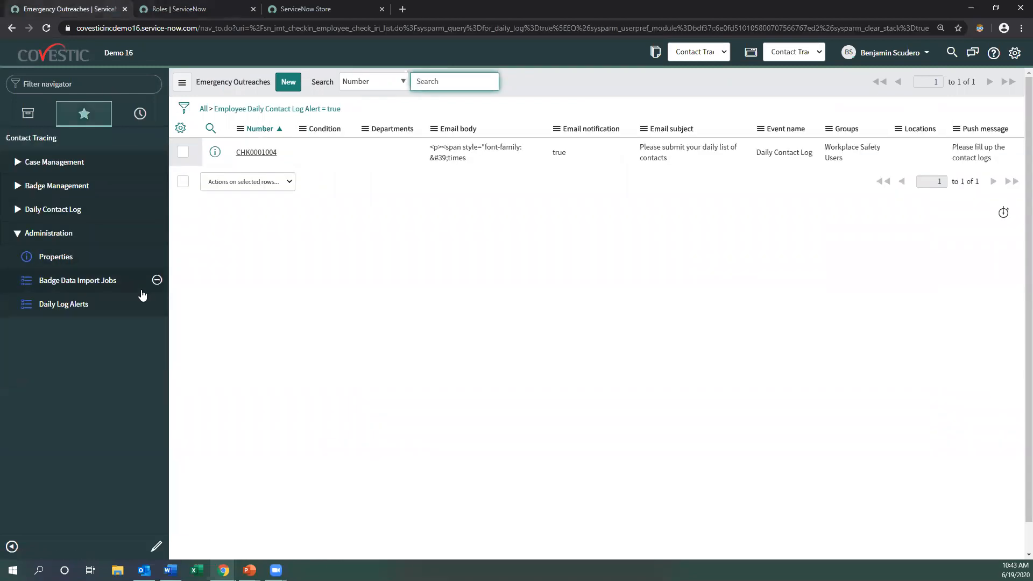
pyautogui.click(100, 258)
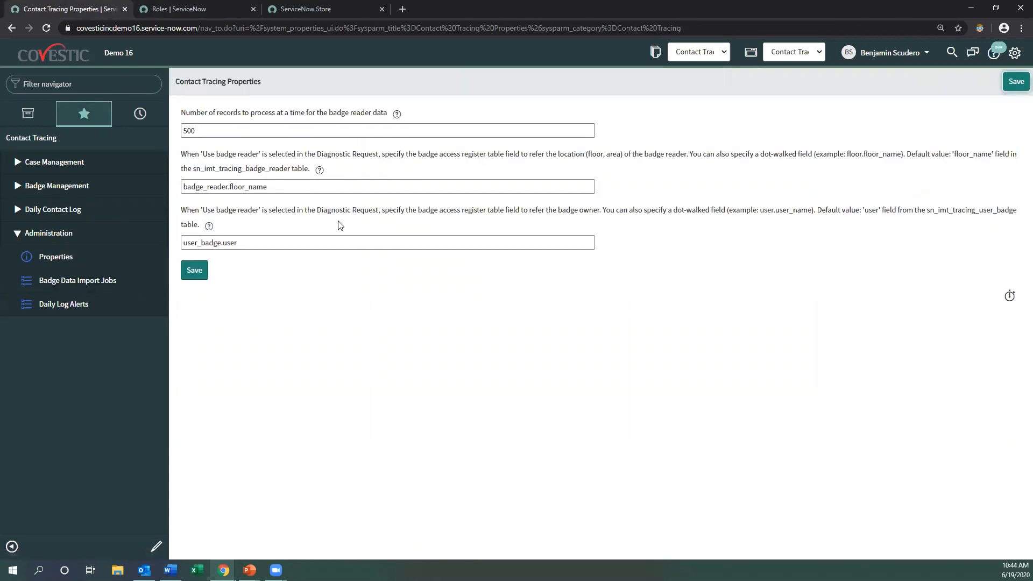
pyautogui.click(97, 287)
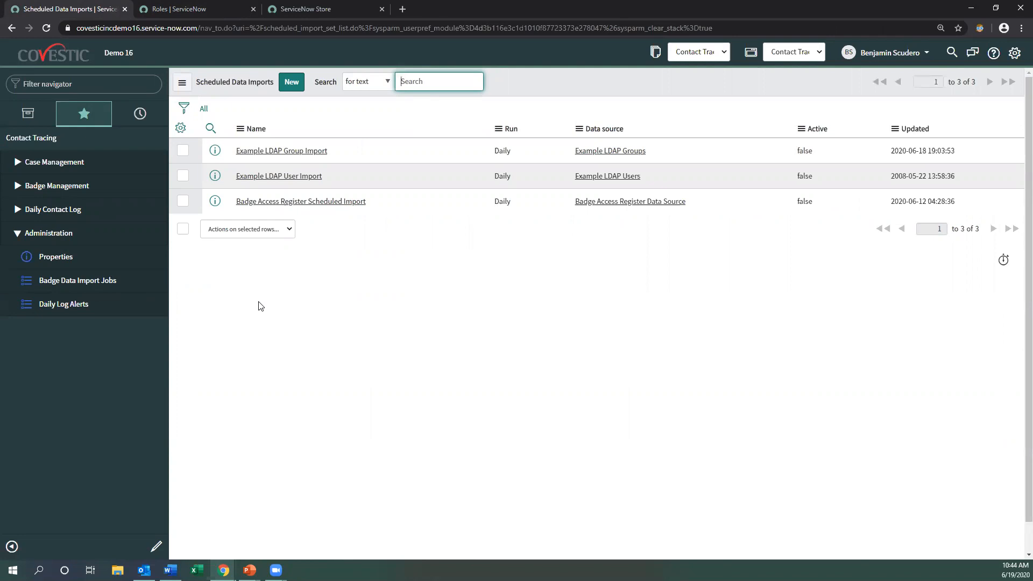
pyautogui.click(124, 313)
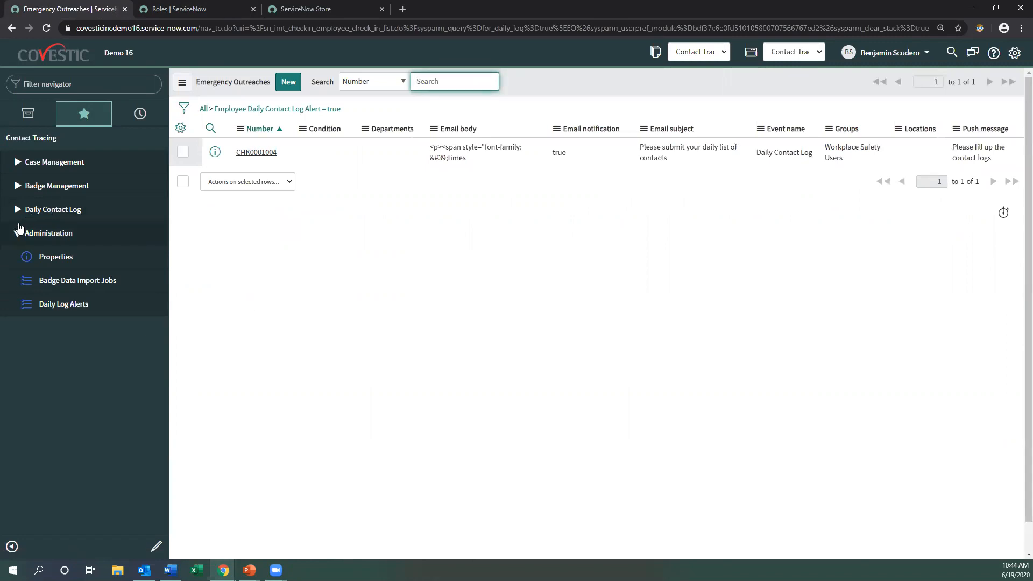
pyautogui.hotkey('alt', 'Tab')
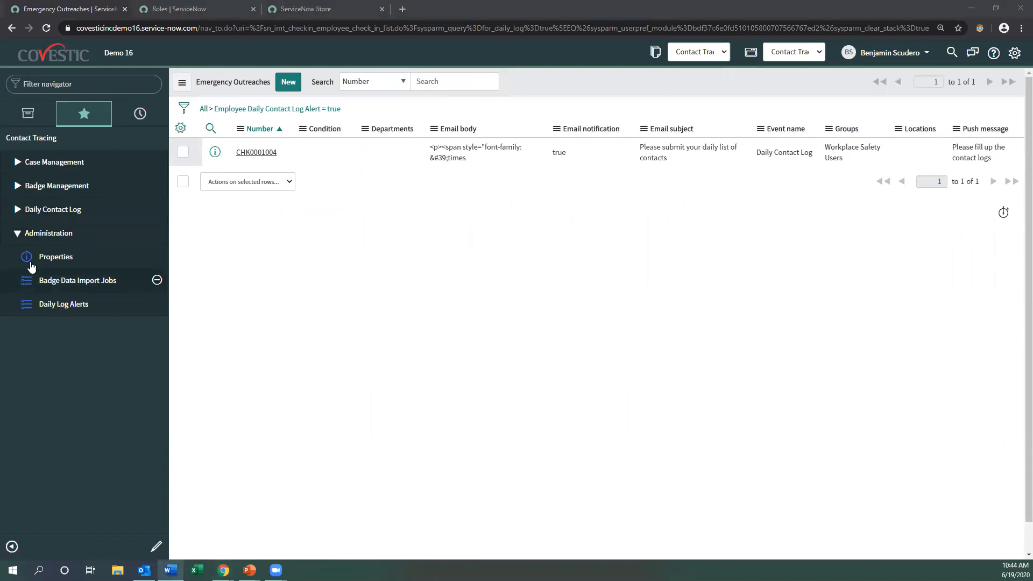
pyautogui.click(17, 233)
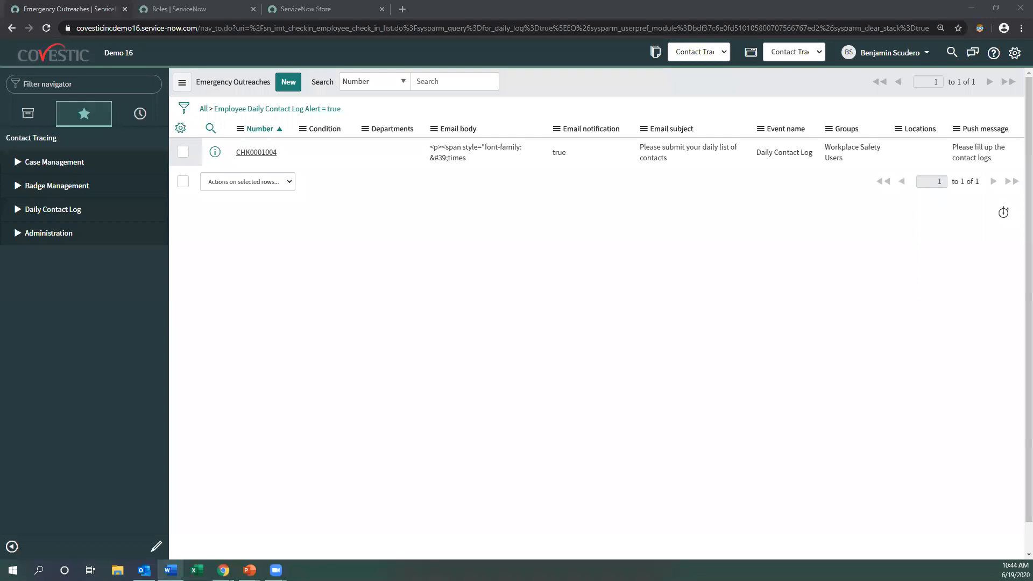
# Open the My Daily Contacts request form and add three coworkers' names to the list of individuals.
pyautogui.click(17, 209)
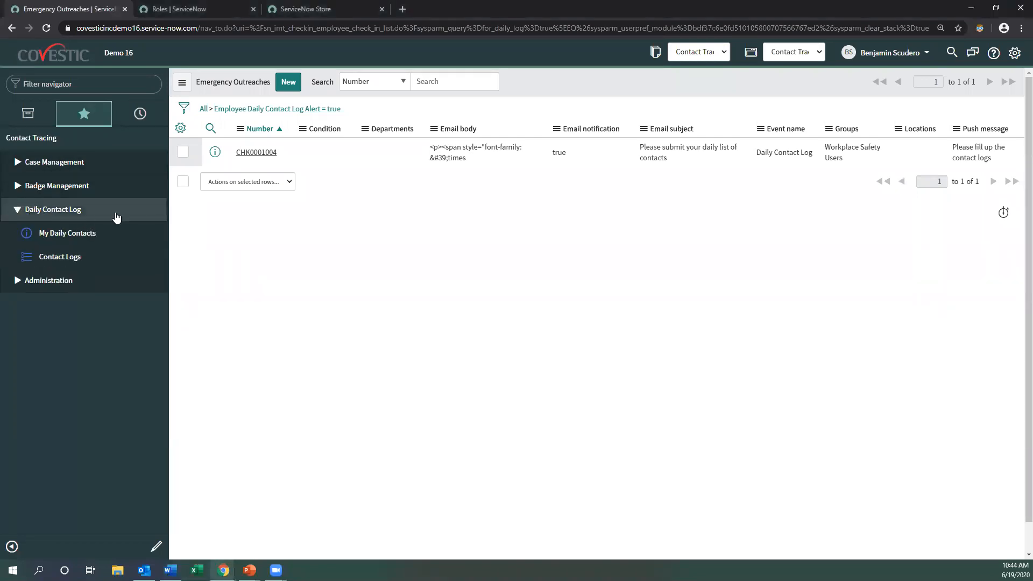
pyautogui.click(36, 241)
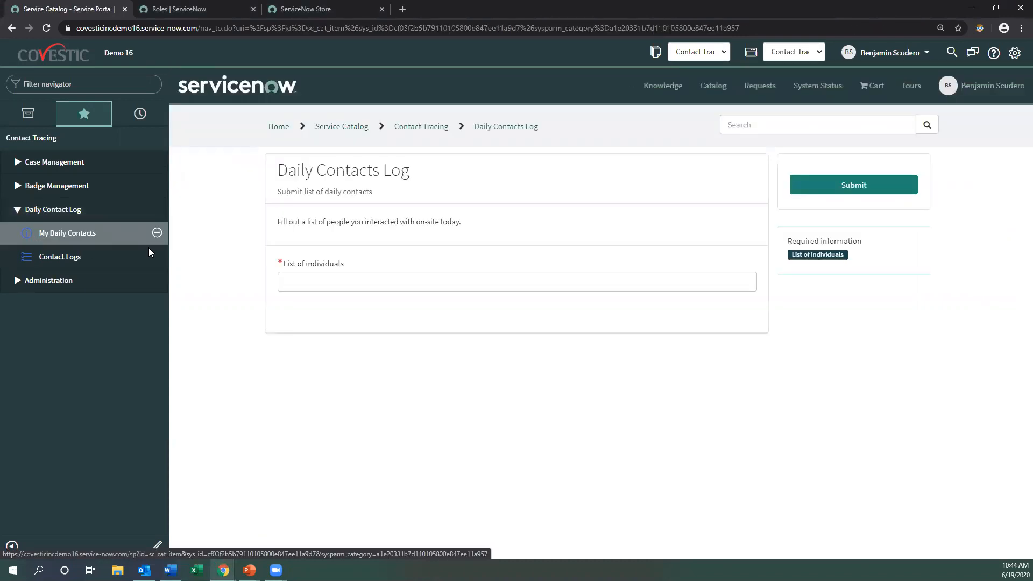
pyautogui.click(323, 280)
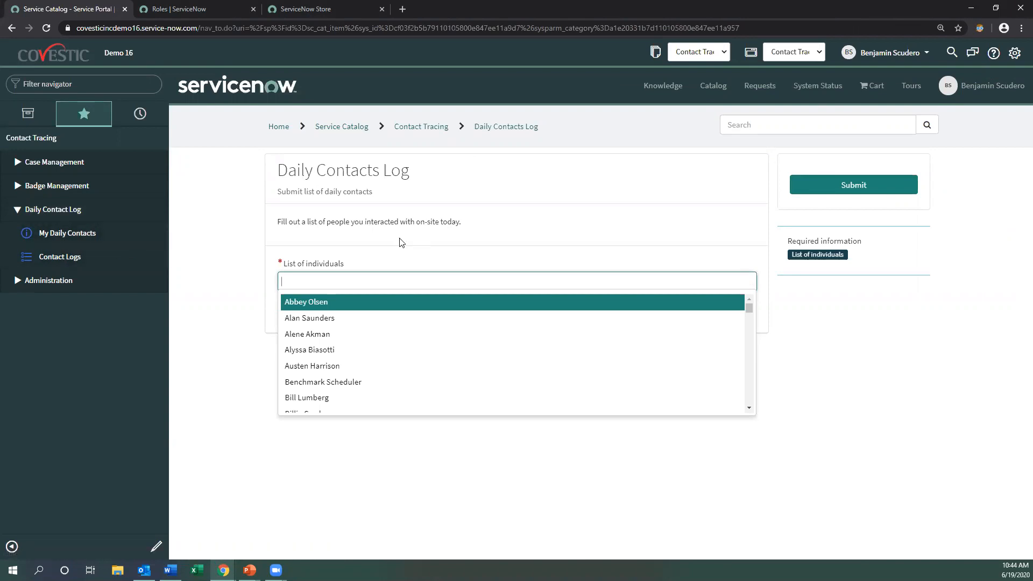
pyautogui.write('Peter')
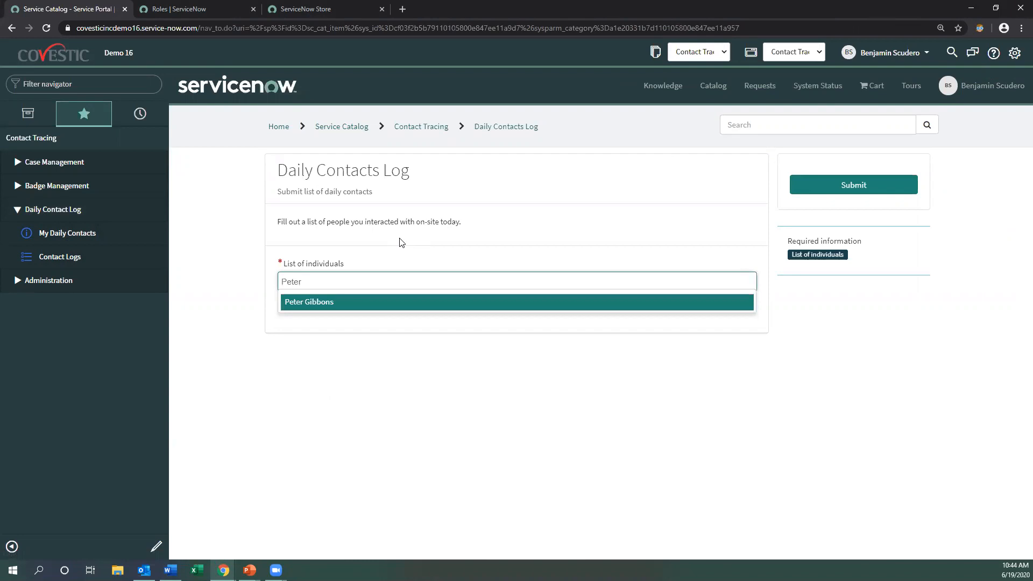
pyautogui.click(412, 303)
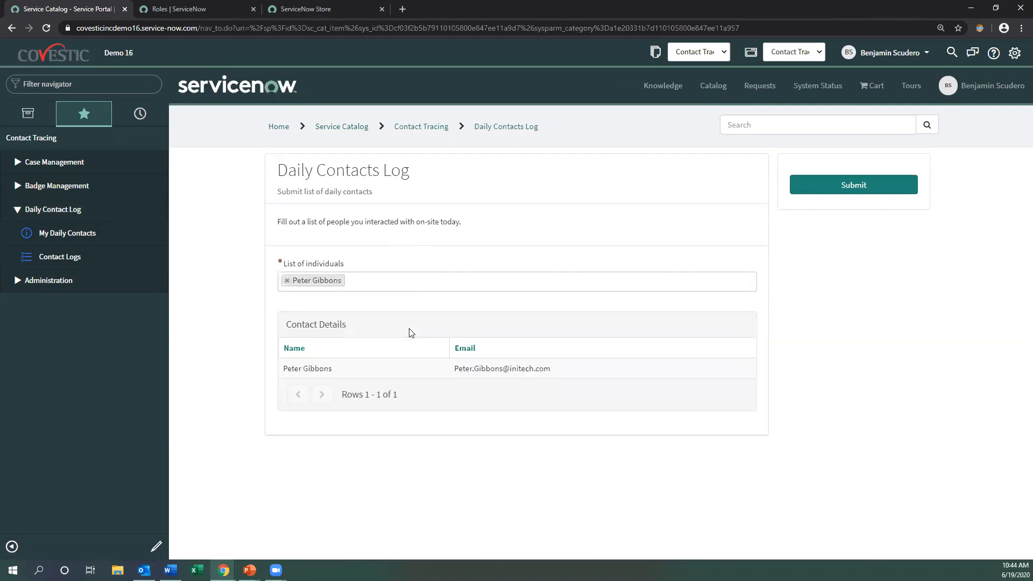
pyautogui.click(387, 282)
pyautogui.write('mich')
pyautogui.click(366, 300)
pyautogui.click(458, 280)
pyautogui.write('Samir')
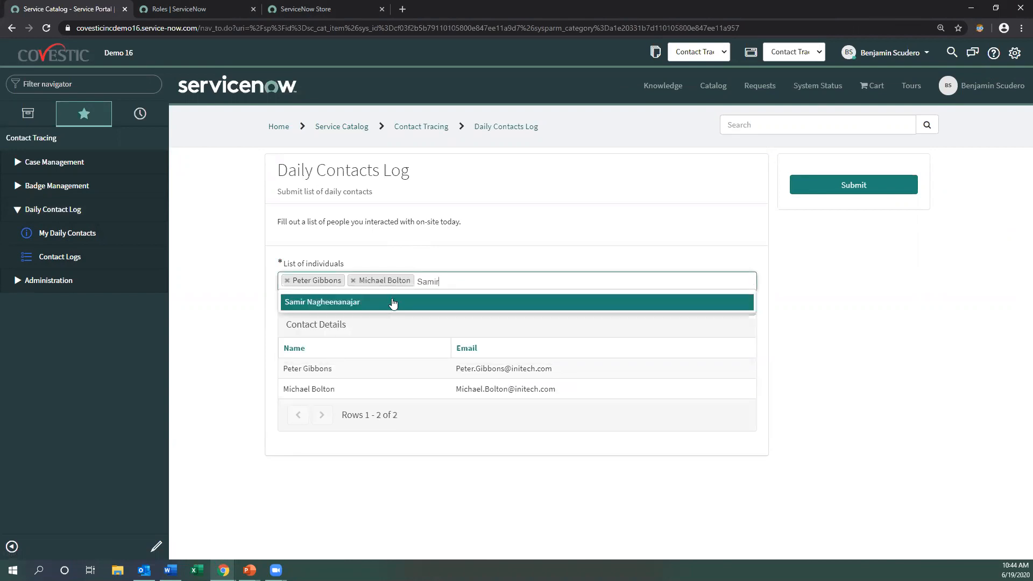
pyautogui.click(393, 302)
# Add three more coworkers' names to the list of individuals and submit the Daily Contacts Log.
pyautogui.click(547, 283)
pyautogui.write('Bil')
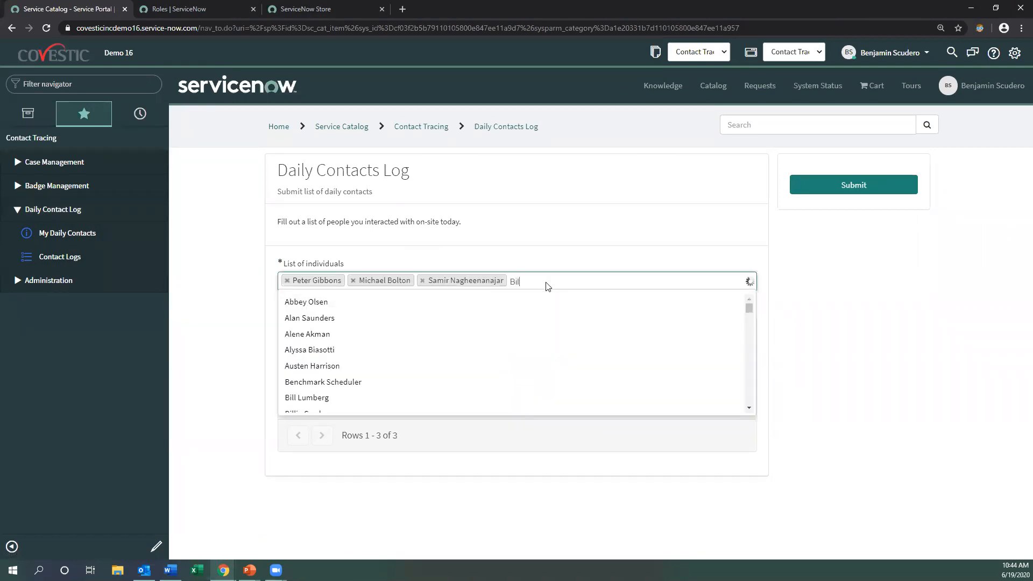
pyautogui.press('Return')
pyautogui.click(618, 285)
pyautogui.write('Mil')
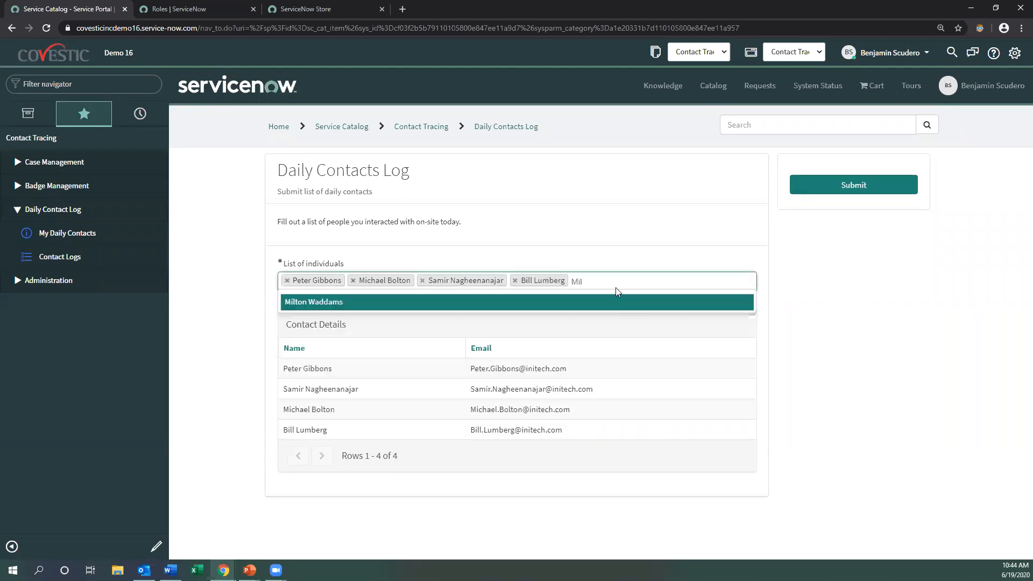
pyautogui.press('Return')
pyautogui.click(667, 281)
pyautogui.write('Tom')
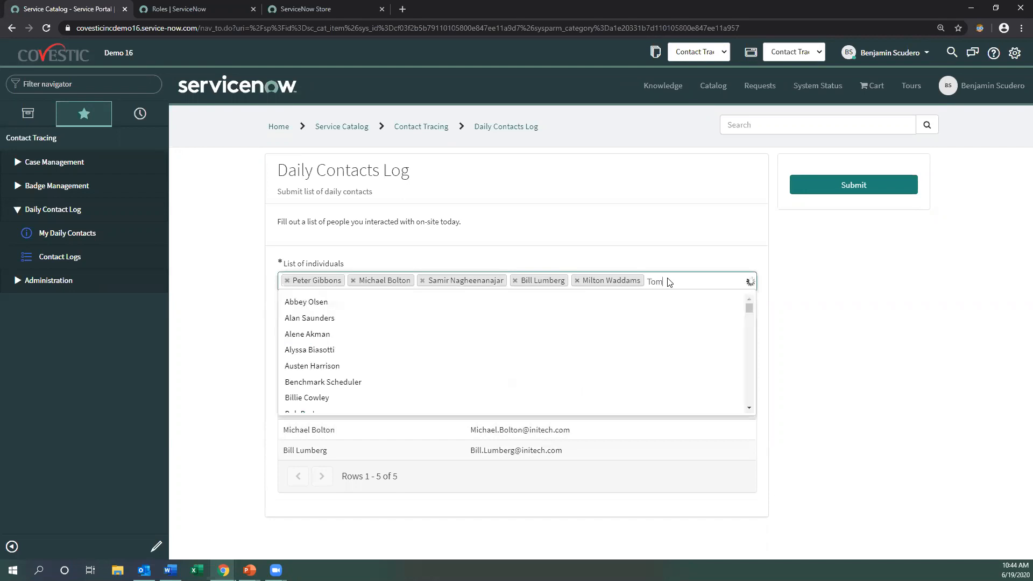
pyautogui.click(621, 302)
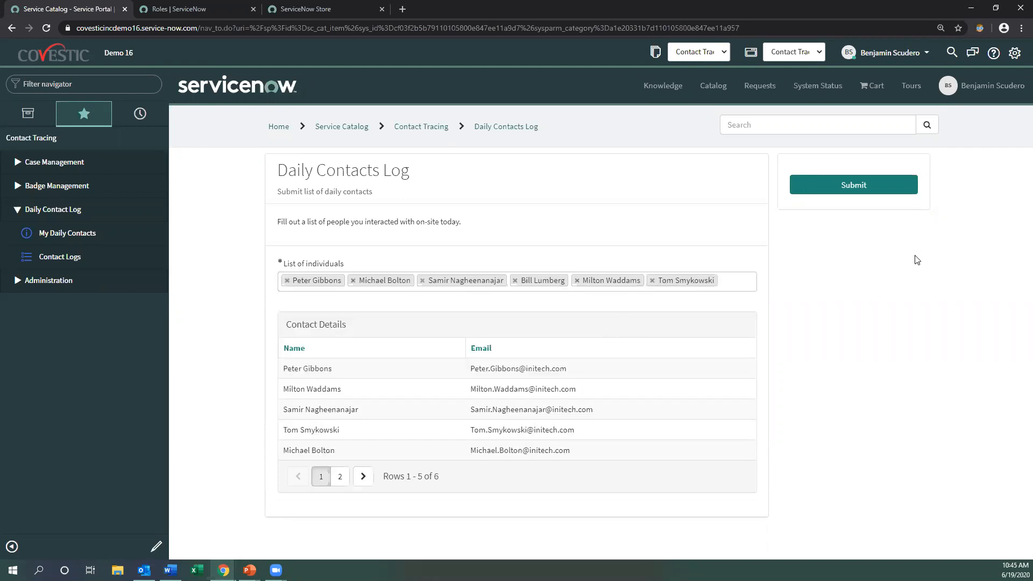
pyautogui.click(838, 190)
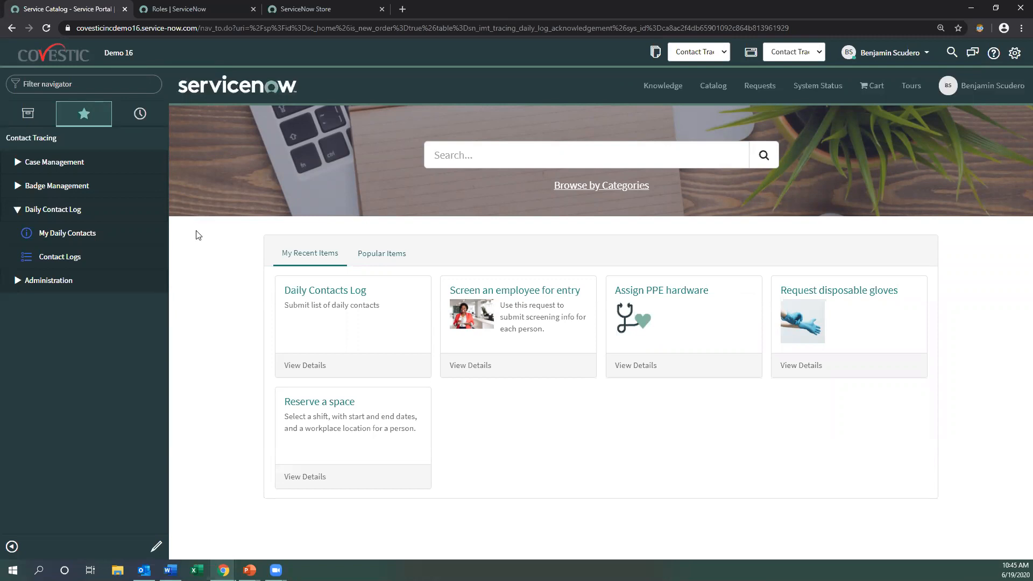
# Check today's contact log acknowledgements and open the Daily Contact Log record from the daily log alerts.
pyautogui.click(97, 258)
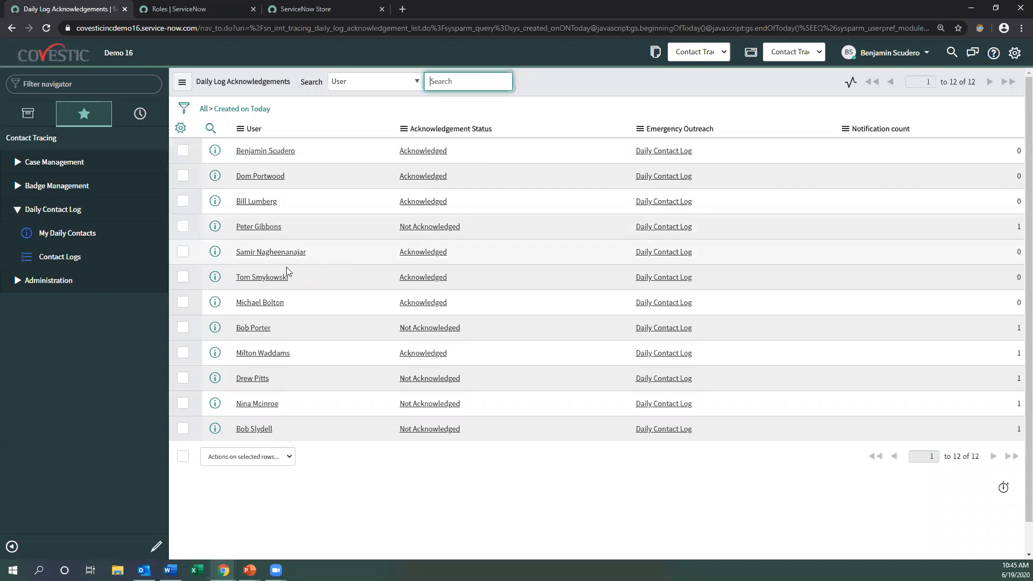
pyautogui.click(17, 282)
pyautogui.click(58, 353)
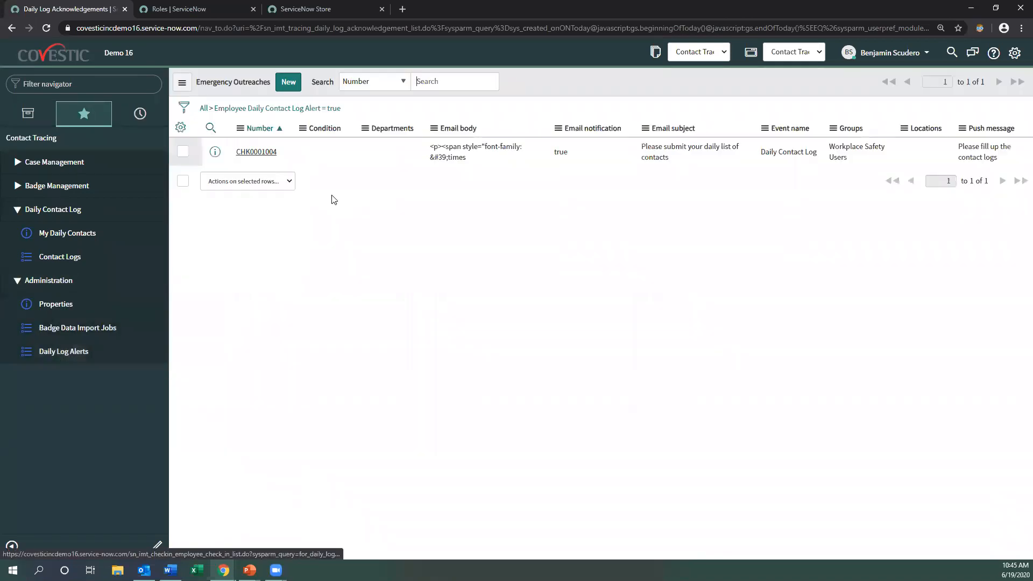
pyautogui.click(257, 153)
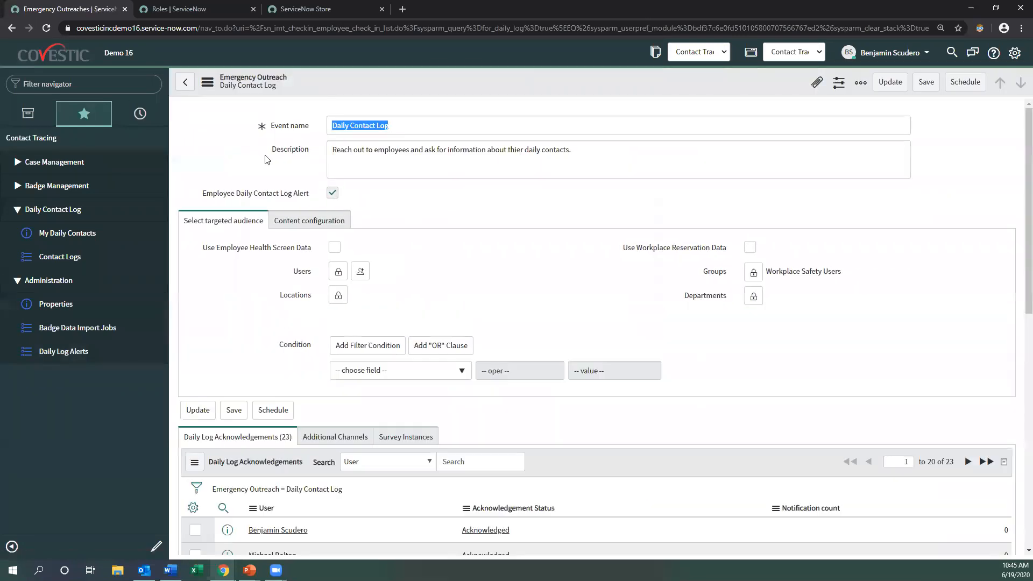
pyautogui.scroll(-1, 258, 204)
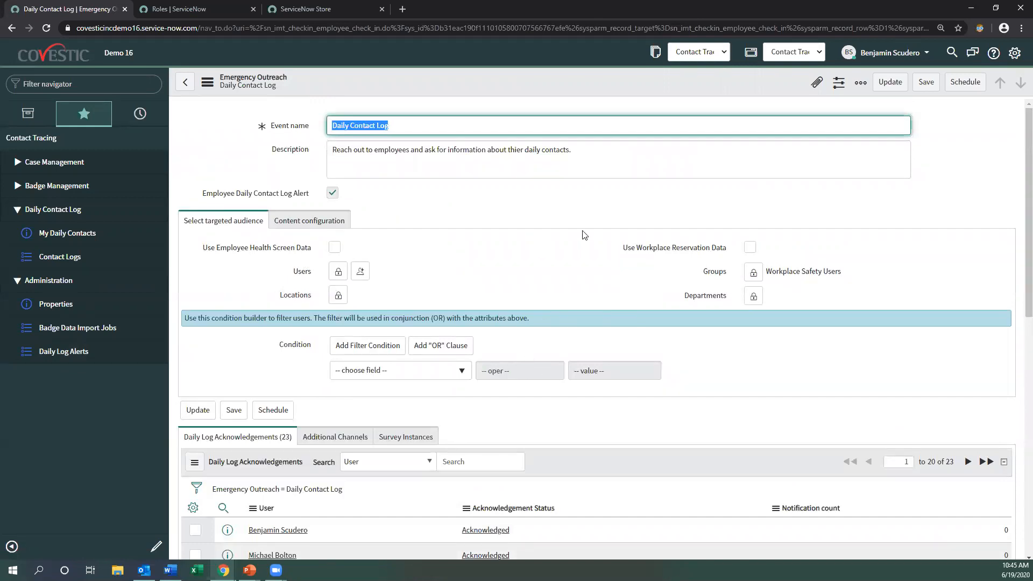
# Examine the outreach's content configuration, including its notification, email subject and email body.
pyautogui.click(311, 224)
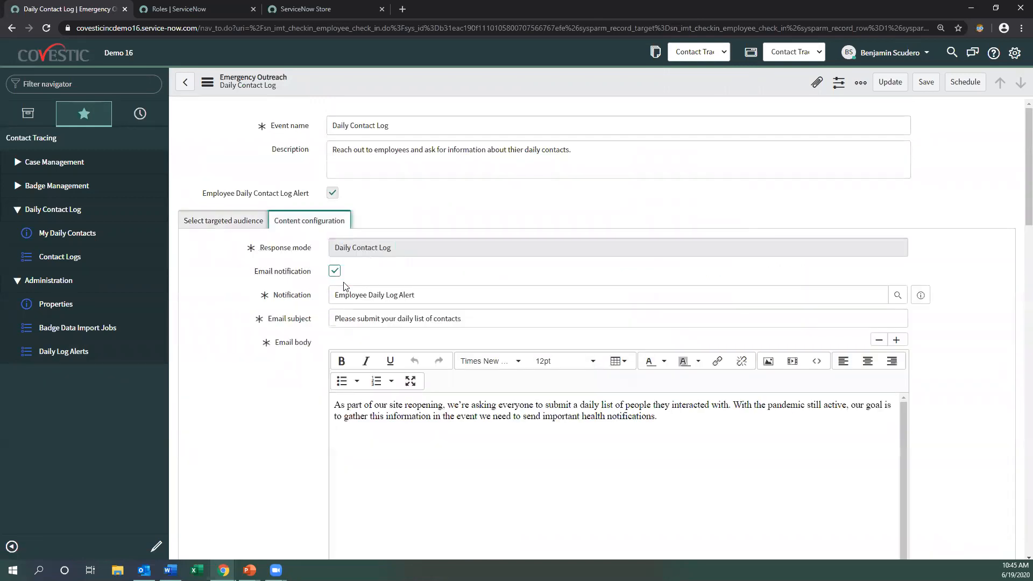
pyautogui.scroll(-1, 312, 277)
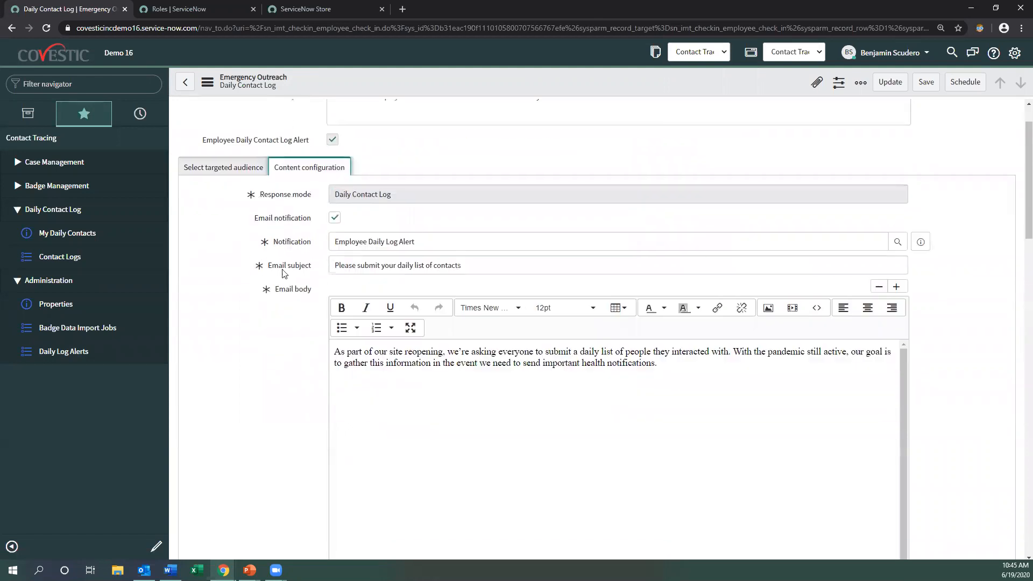
pyautogui.click(416, 240)
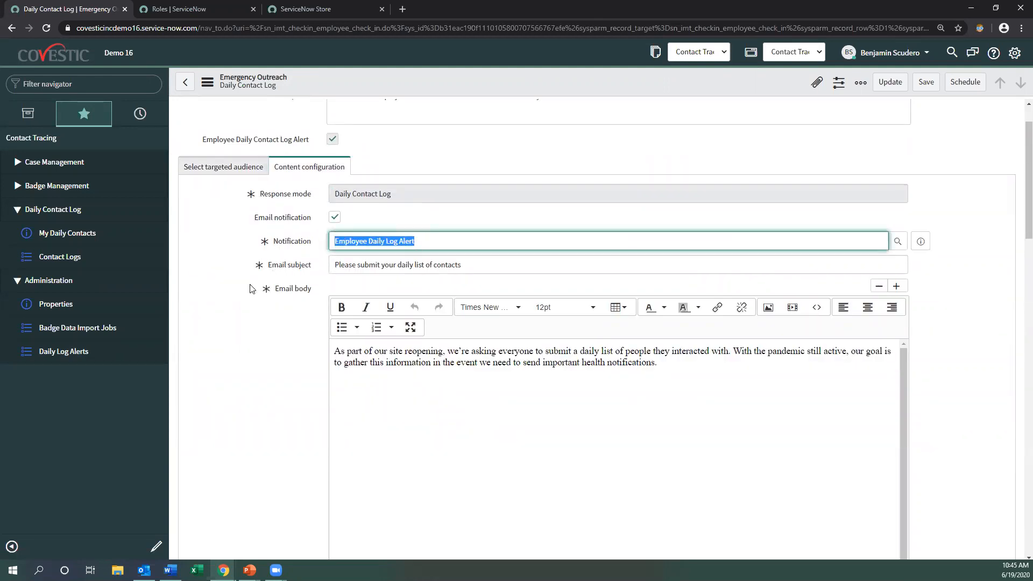
pyautogui.click(231, 256)
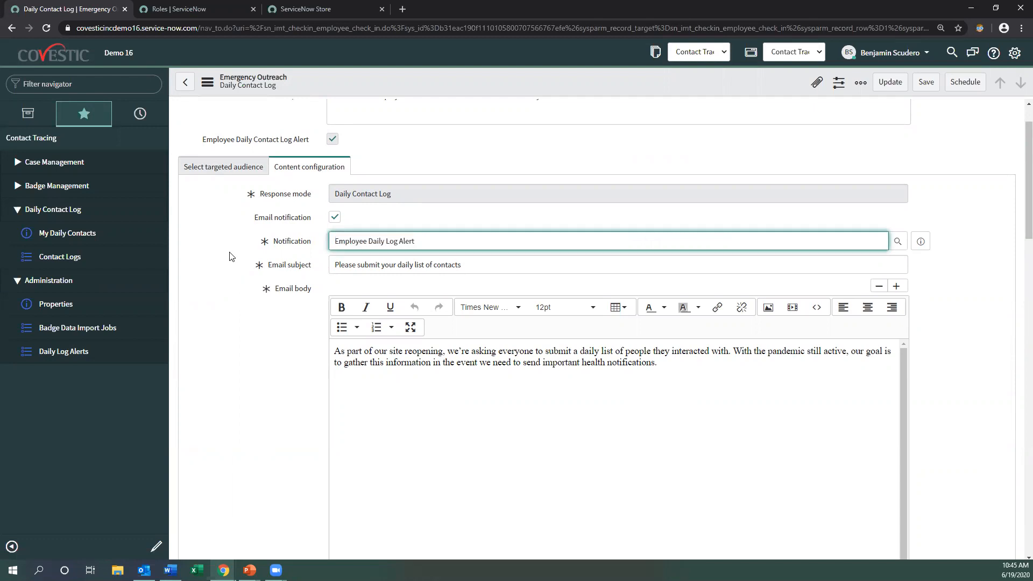
# Examine the outreach's targeted audience settings and its related list of daily log acknowledgements.
pyautogui.click(217, 167)
pyautogui.scroll(-5, 259, 235)
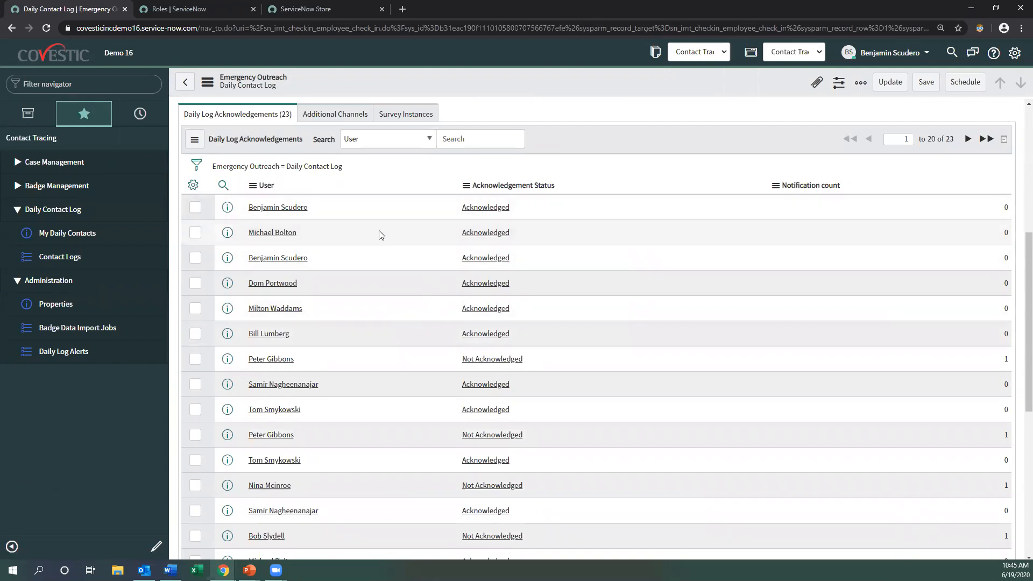
pyautogui.scroll(3, 341, 268)
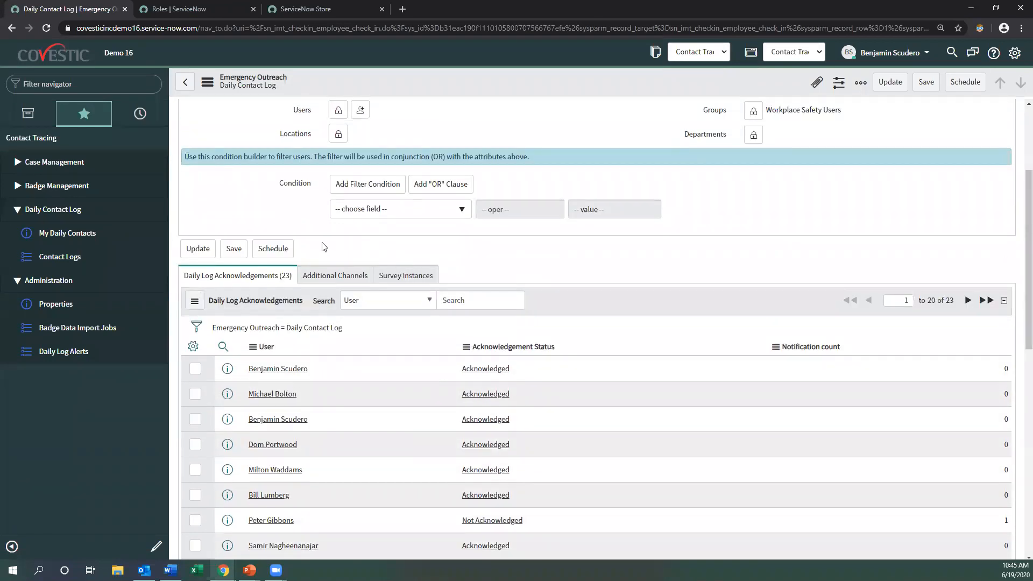
pyautogui.scroll(2, 314, 344)
pyautogui.scroll(1, 314, 343)
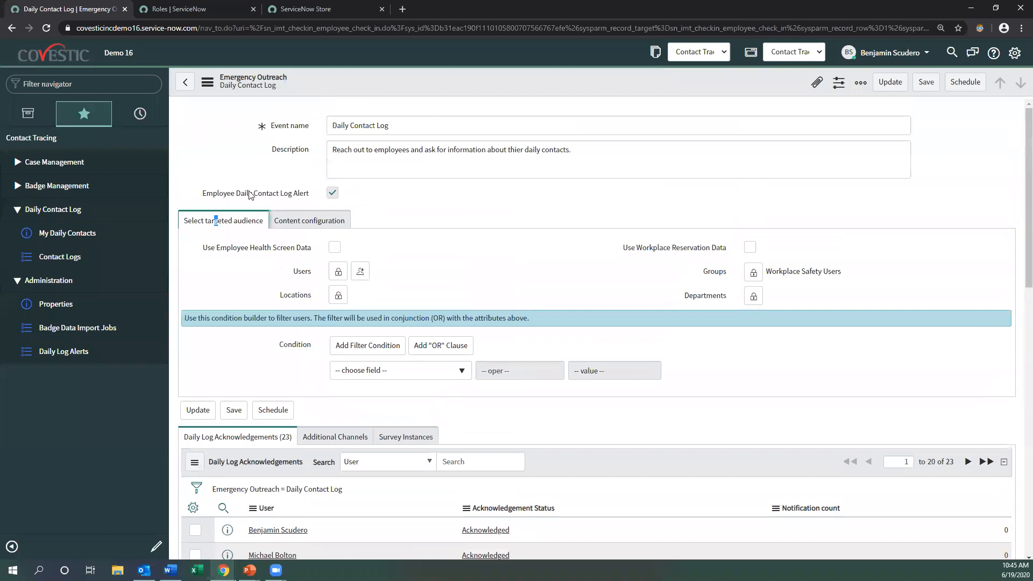
# Go back to the blank My Daily Contacts request form in the Daily Contact Log section.
pyautogui.click(18, 281)
pyautogui.click(13, 209)
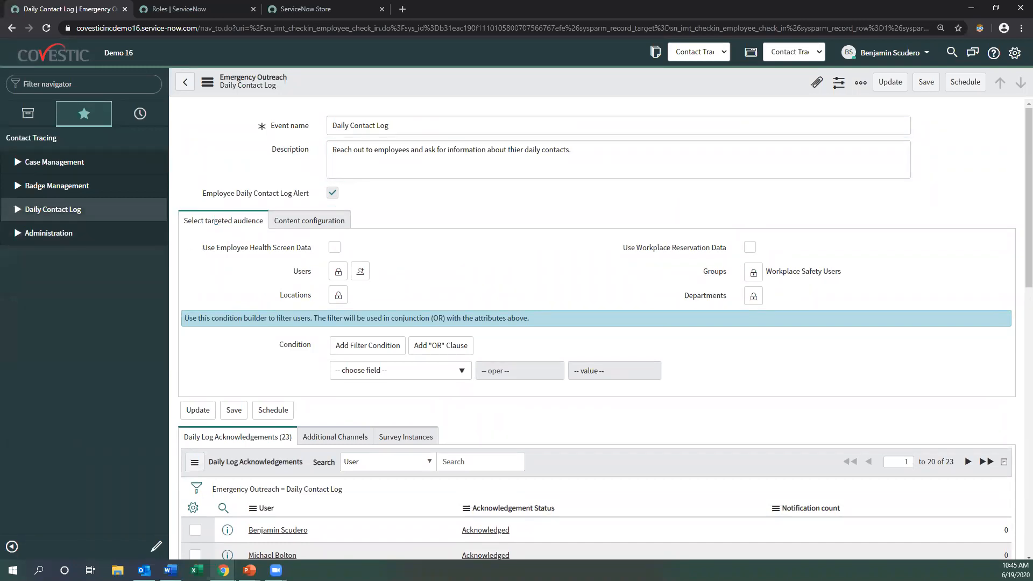
pyautogui.click(72, 209)
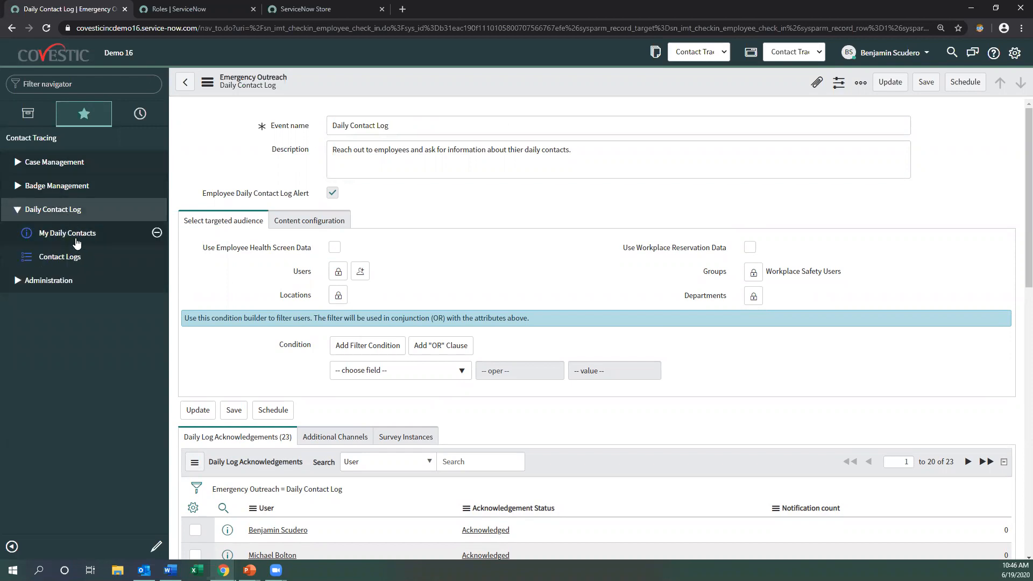
pyautogui.click(77, 243)
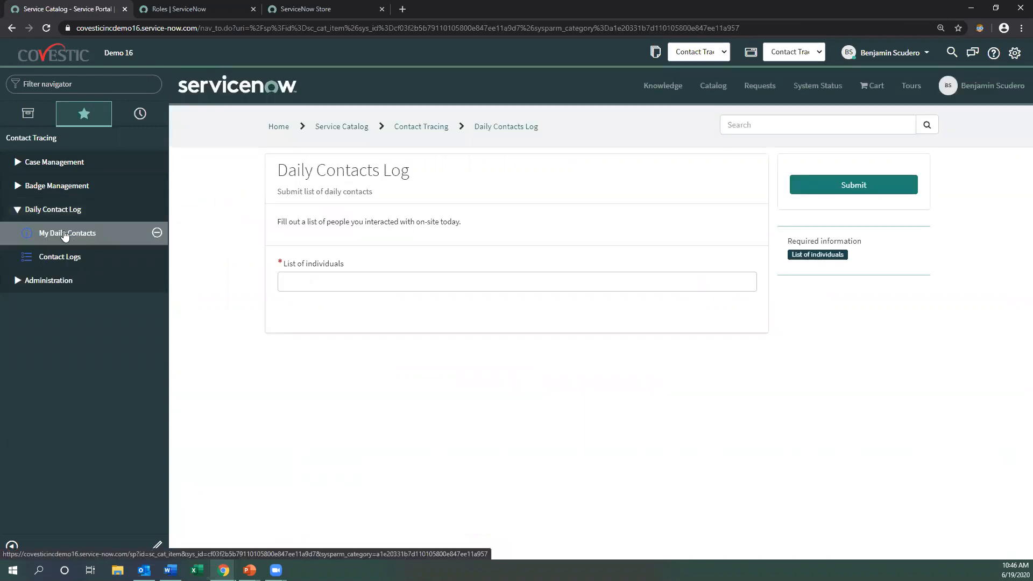
# Open a blank case record from the Case Management section.
pyautogui.click(23, 213)
pyautogui.click(18, 162)
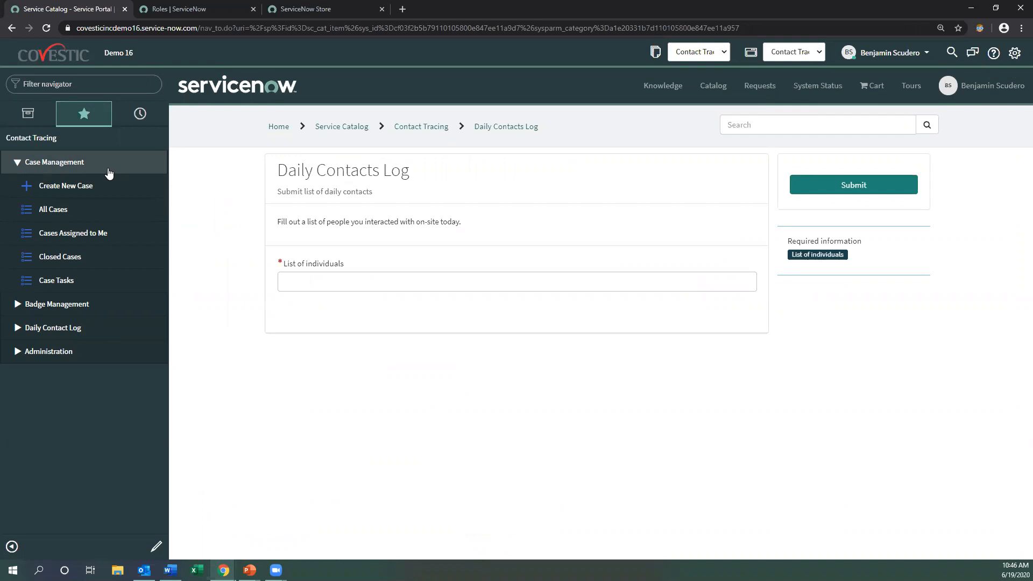
pyautogui.click(92, 191)
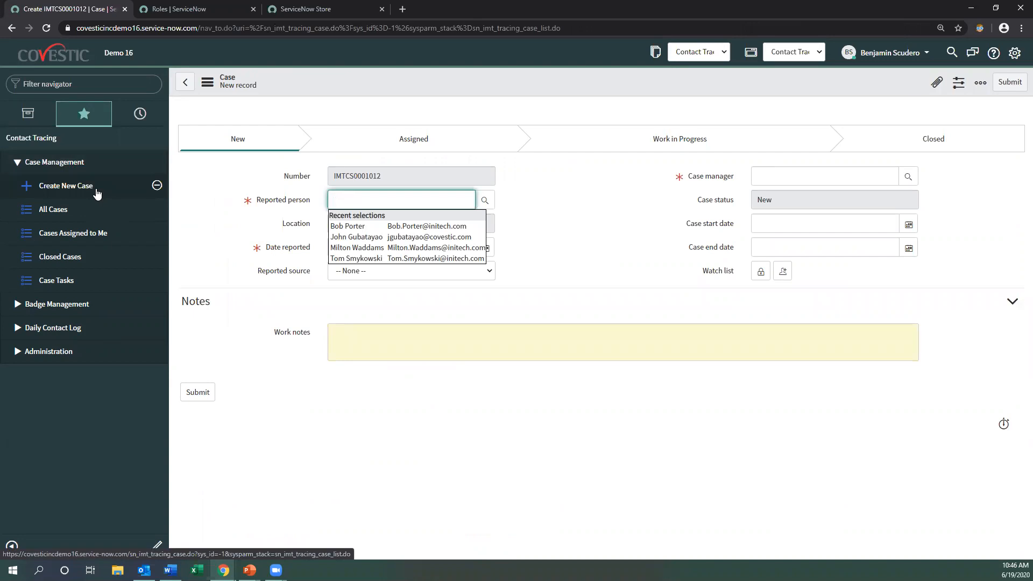
pyautogui.click(347, 184)
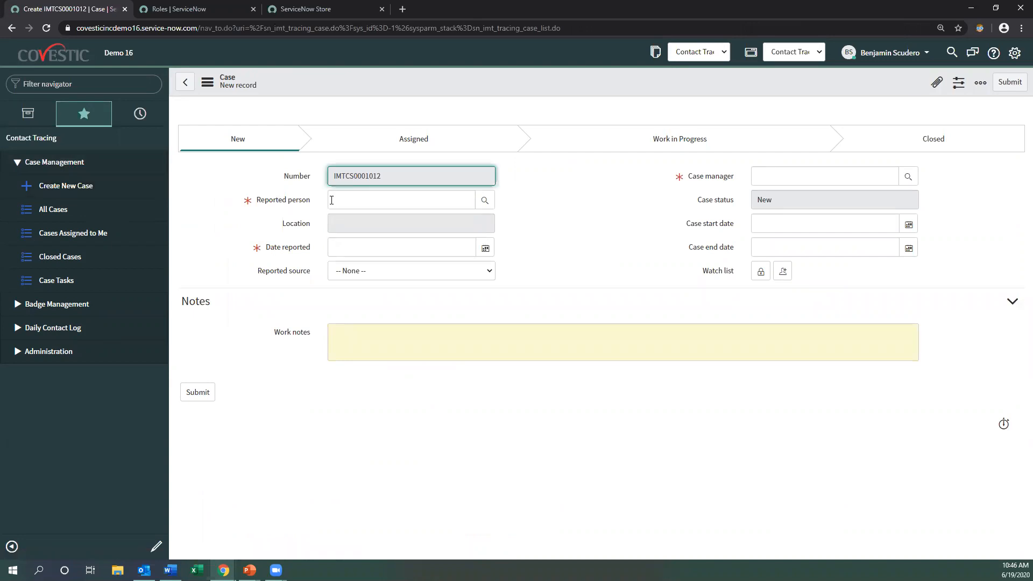
# Fill in the case's reported person with the affected employee's name and set the date reported to 2020-06-19.
pyautogui.click(331, 200)
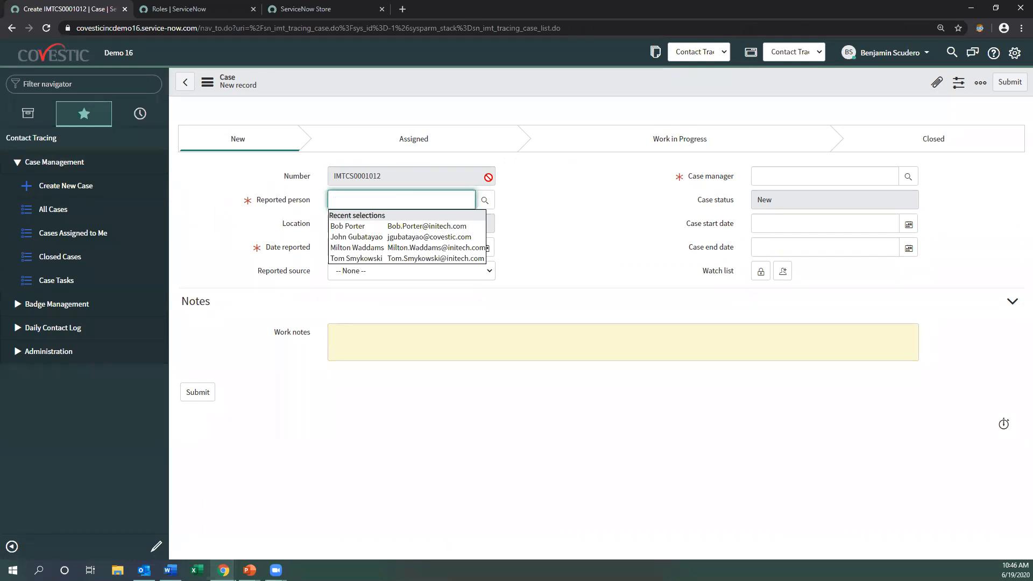
pyautogui.write('Peter')
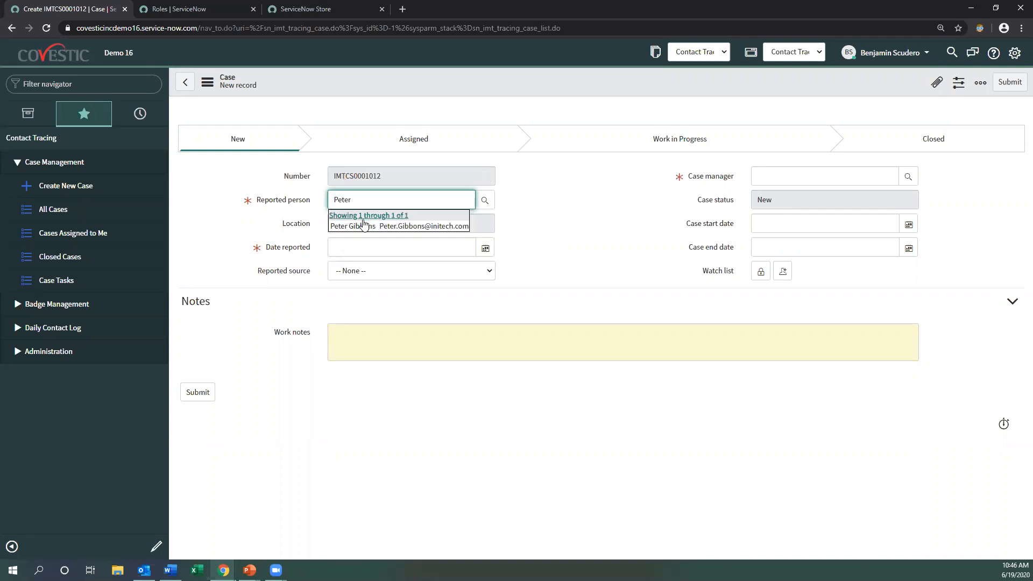
pyautogui.click(356, 226)
pyautogui.press('Tab')
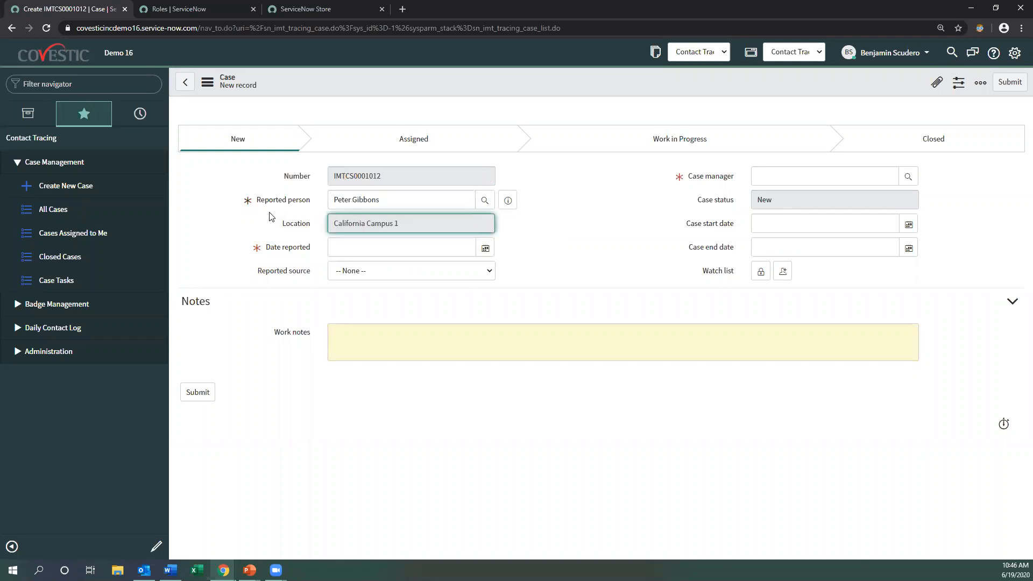
pyautogui.click(348, 247)
pyautogui.click(282, 234)
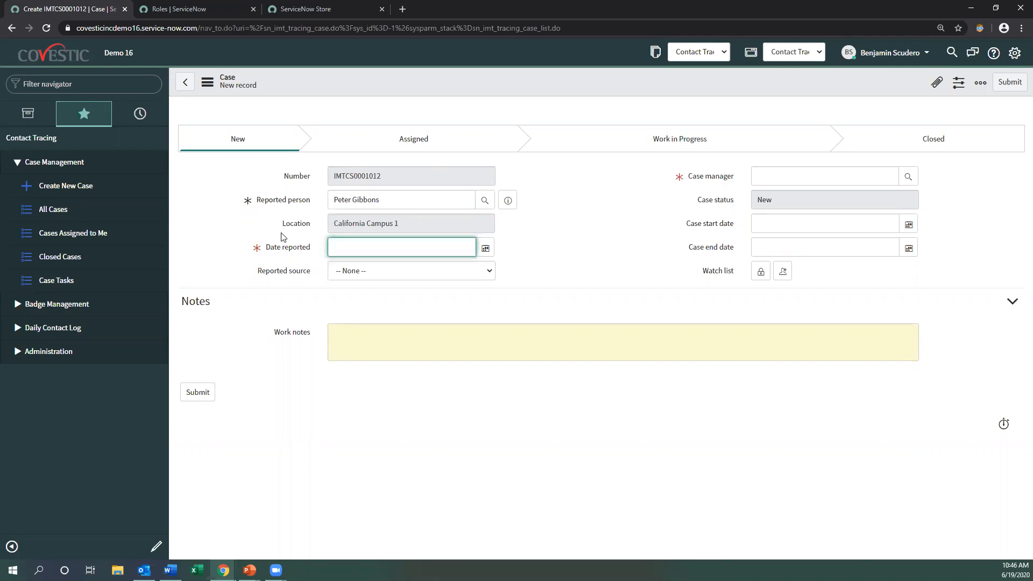
pyautogui.click(355, 248)
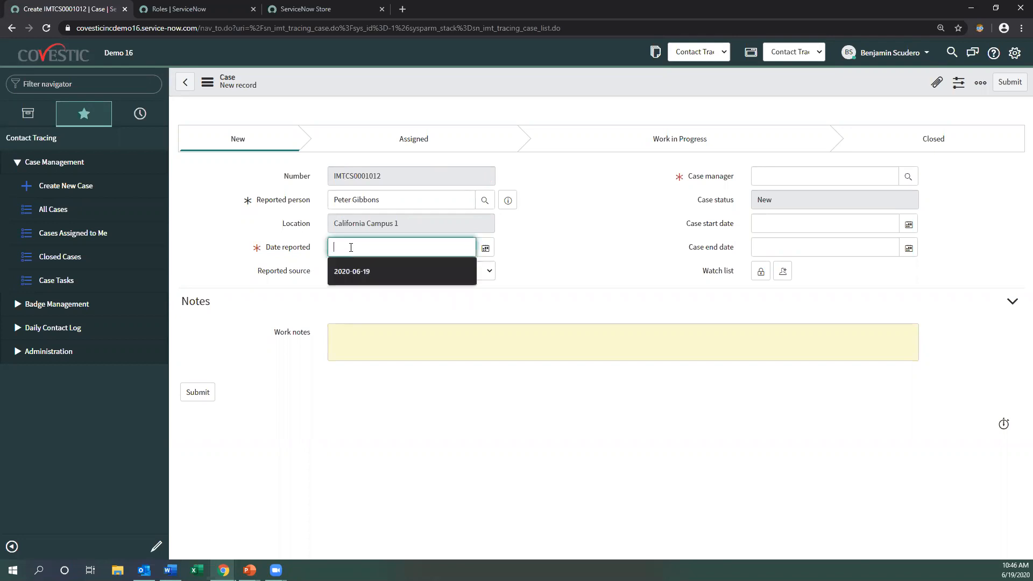
pyautogui.click(369, 271)
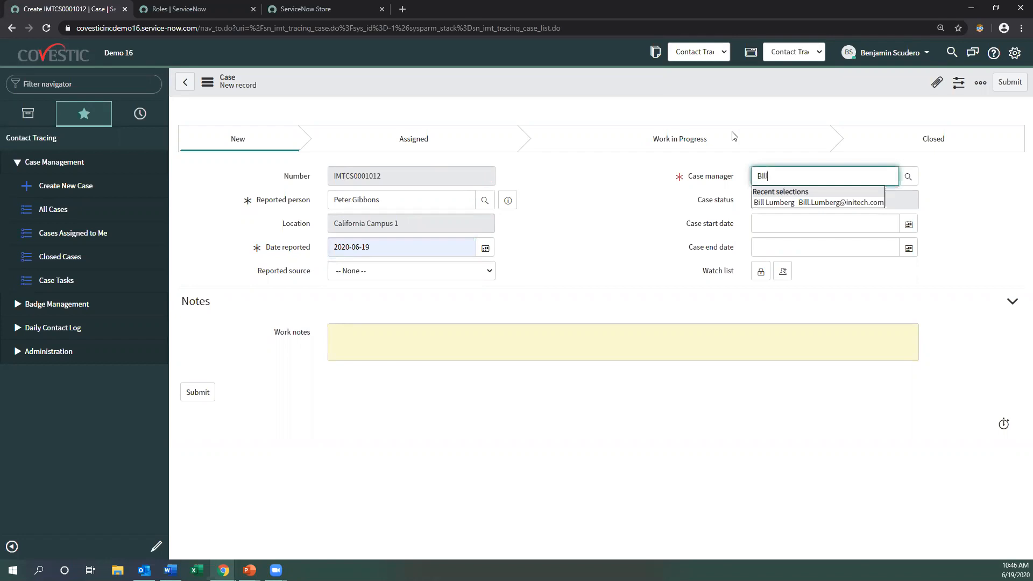
# Assign the case manager, set the case start date to 2020-06-19, and submit the case.
pyautogui.click(766, 203)
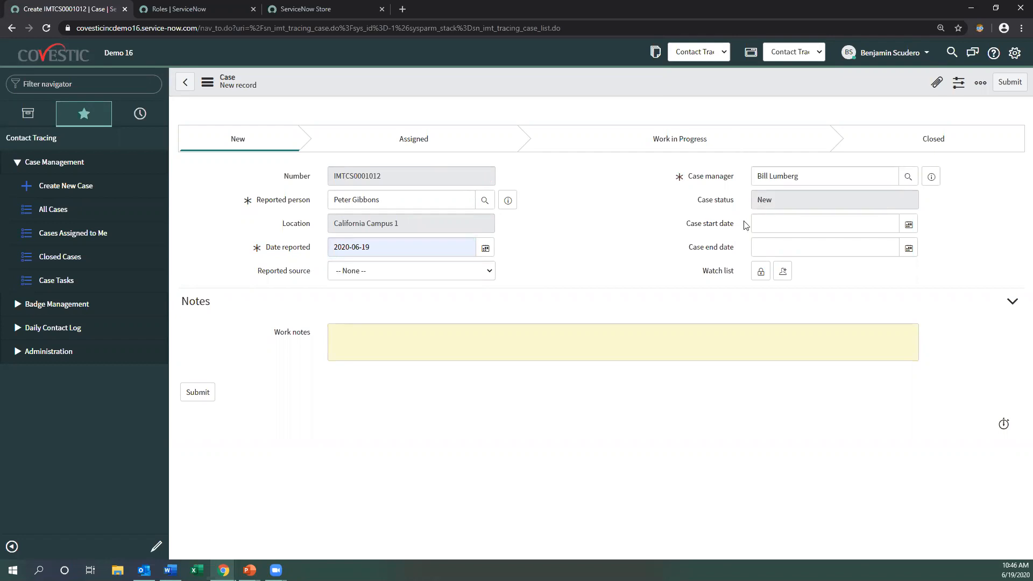
pyautogui.click(777, 223)
pyautogui.click(780, 252)
pyautogui.click(999, 83)
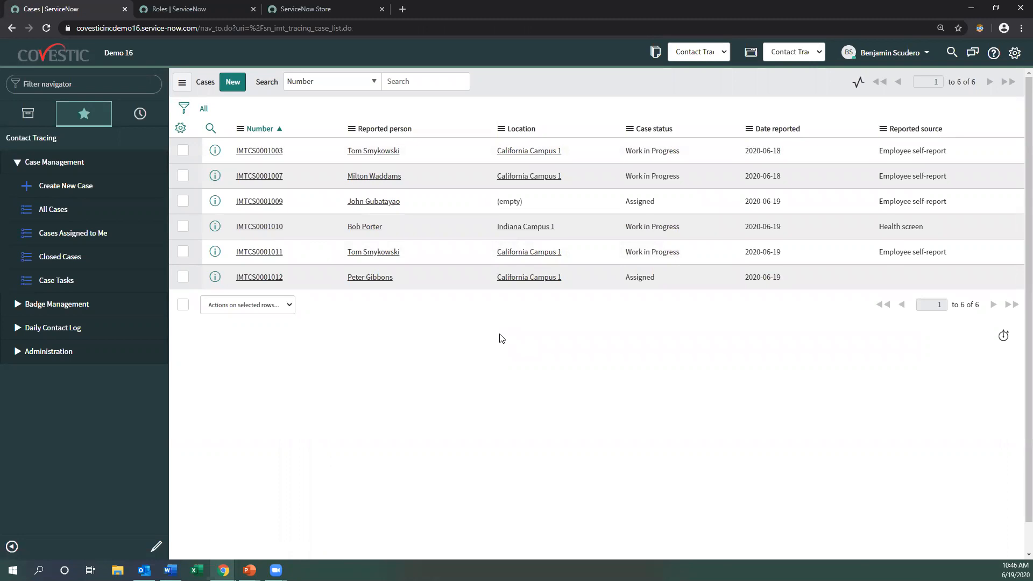
# Impersonate the case manager and list the cases assigned to that user.
pyautogui.click(915, 52)
pyautogui.click(888, 88)
pyautogui.click(444, 163)
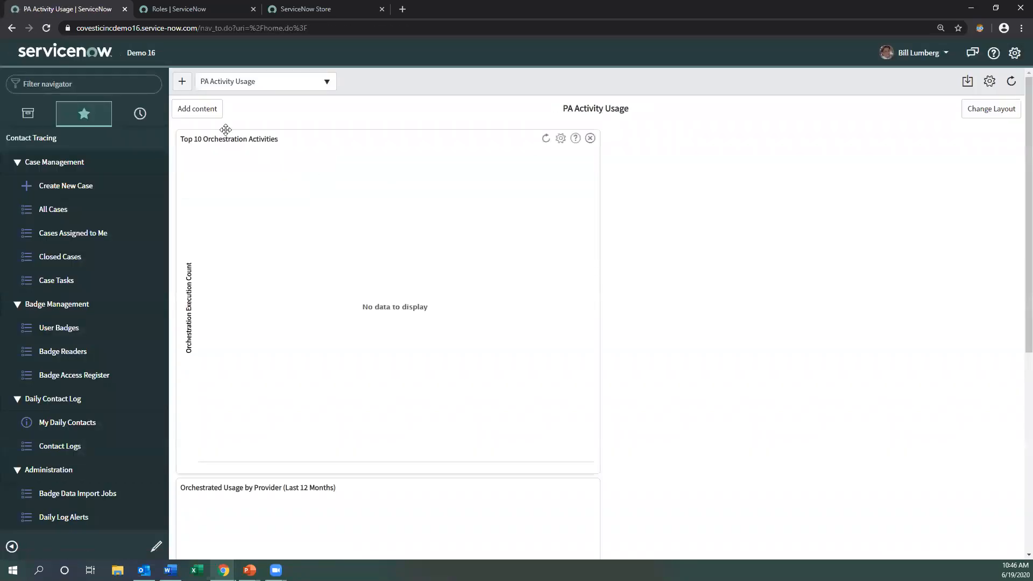
pyautogui.click(84, 235)
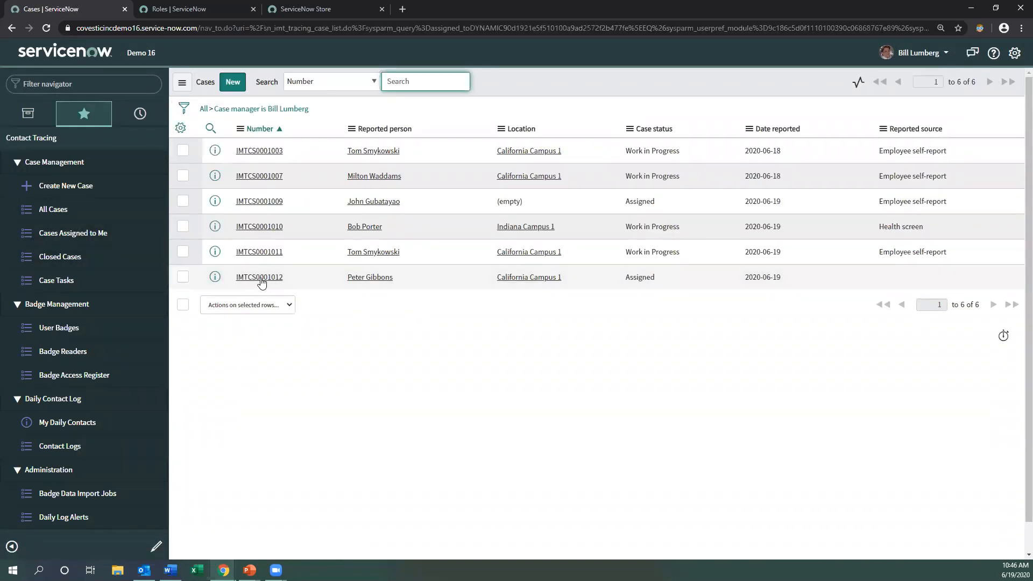
# Open the newly submitted case in the assigned cases and start work on it.
pyautogui.click(260, 277)
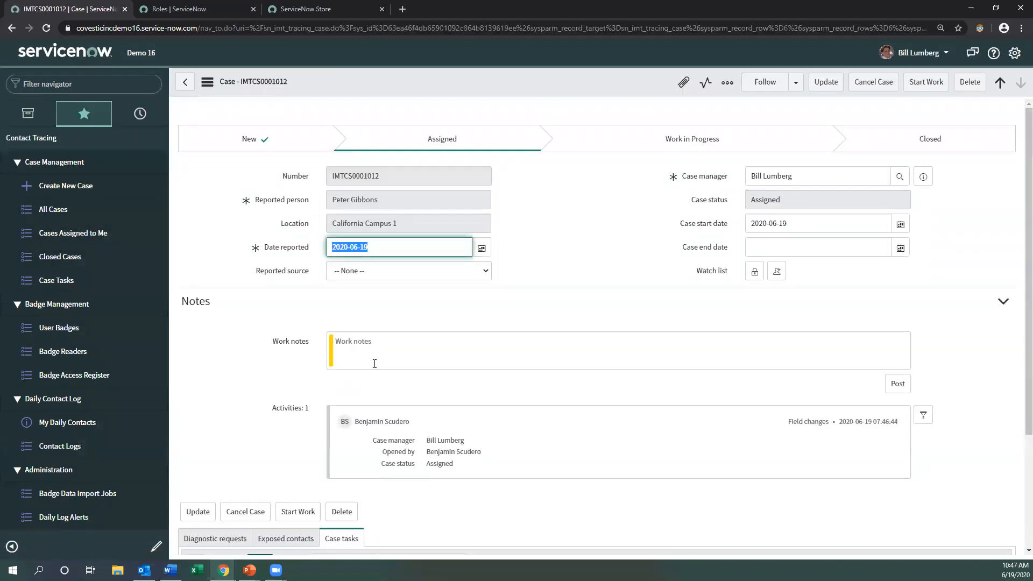
pyautogui.click(553, 231)
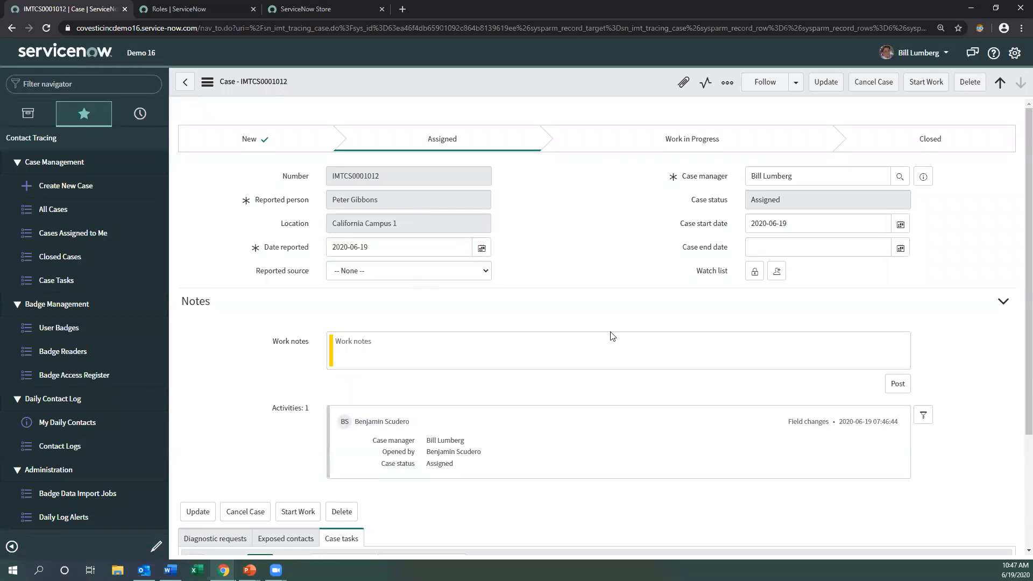
pyautogui.scroll(-3, 376, 384)
pyautogui.scroll(3, 396, 403)
pyautogui.scroll(-1, 405, 406)
pyautogui.click(926, 82)
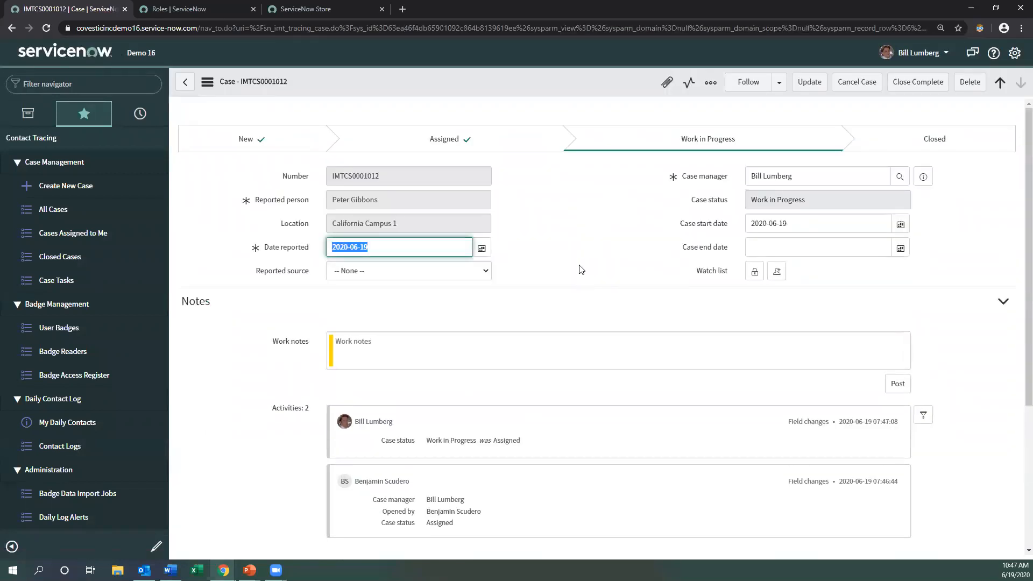
# Create a new diagnostic request from the case's Diagnostic requests related list.
pyautogui.scroll(-4, 560, 285)
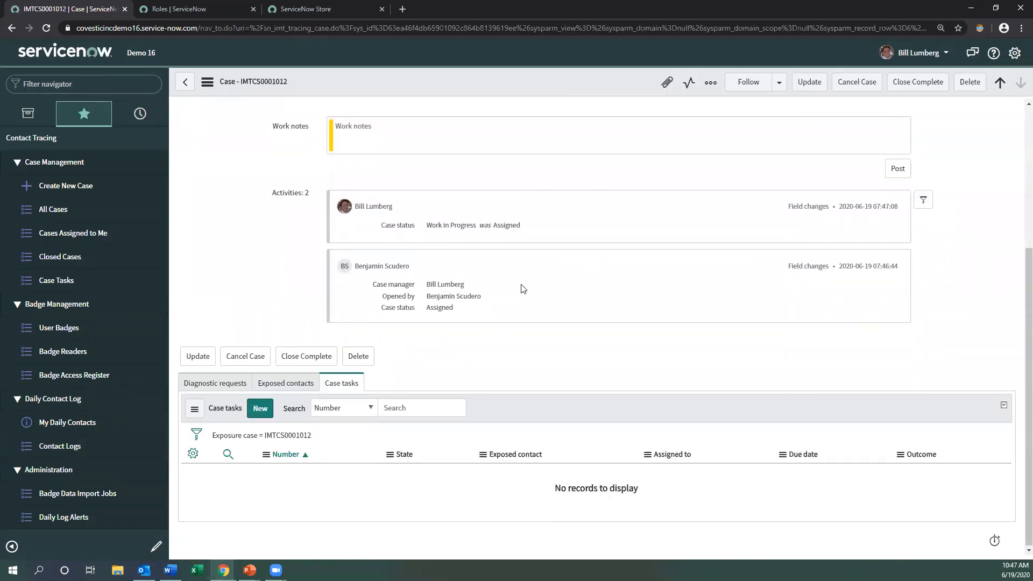
pyautogui.scroll(2, 516, 293)
pyautogui.scroll(-2, 485, 353)
pyautogui.click(231, 383)
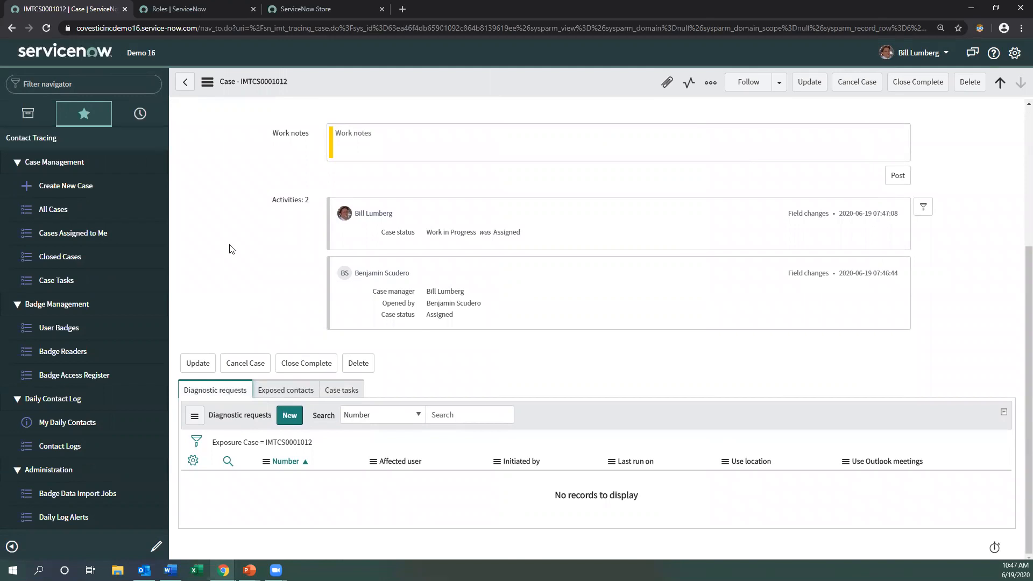
pyautogui.click(289, 416)
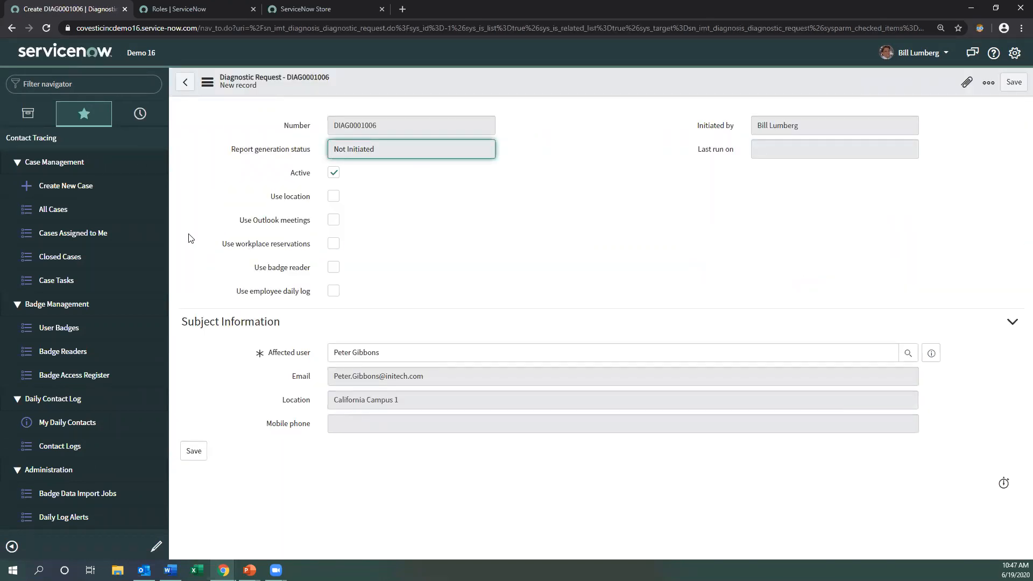
# Enable Use location, Use badge reader and Use employee daily log for the diagnostic request.
pyautogui.click(461, 200)
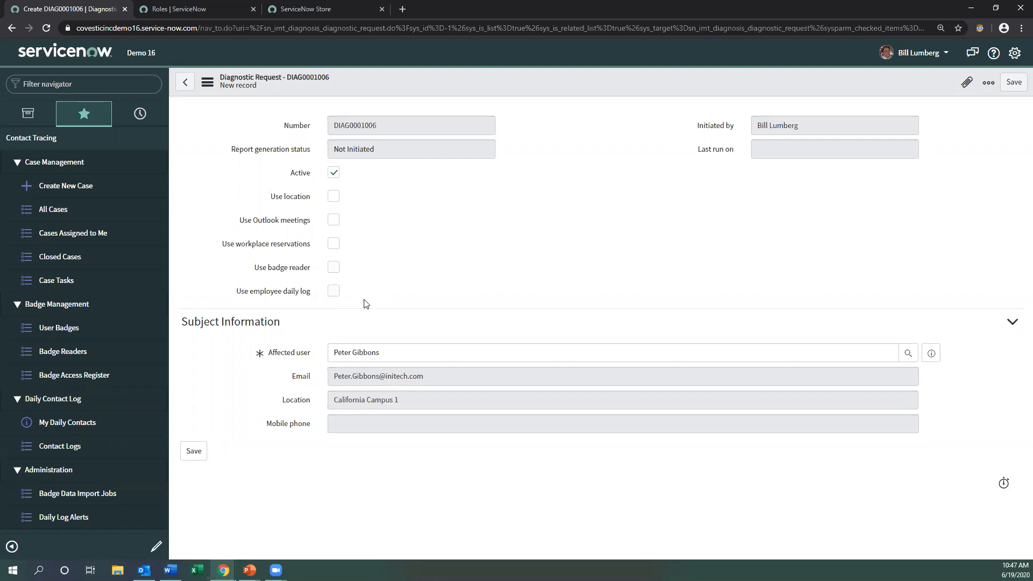
pyautogui.click(334, 196)
pyautogui.click(333, 268)
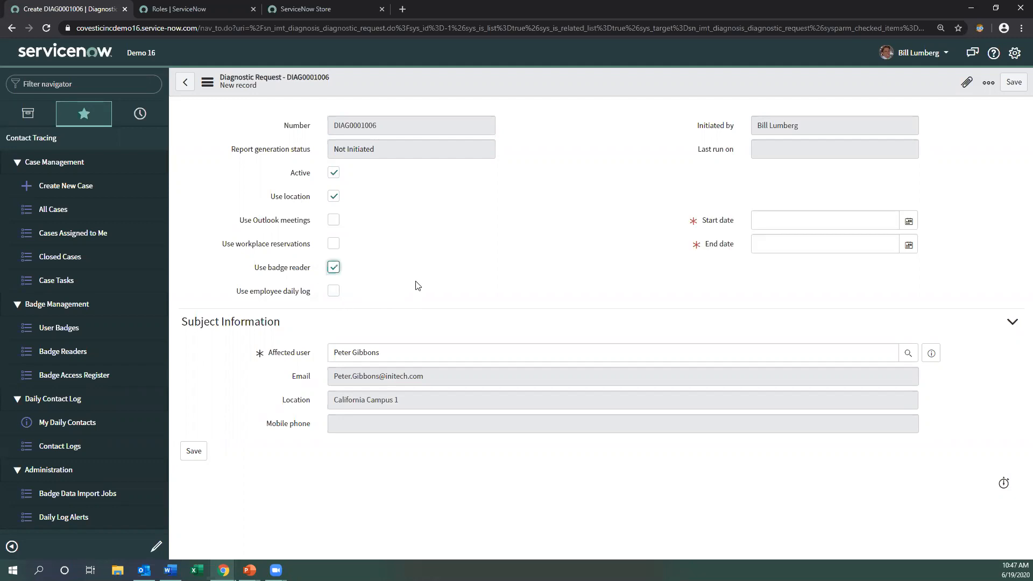
pyautogui.click(294, 295)
# Set the diagnostic request's start date to 2020-06-15 and its end date to 2020-06-18.
pyautogui.click(909, 221)
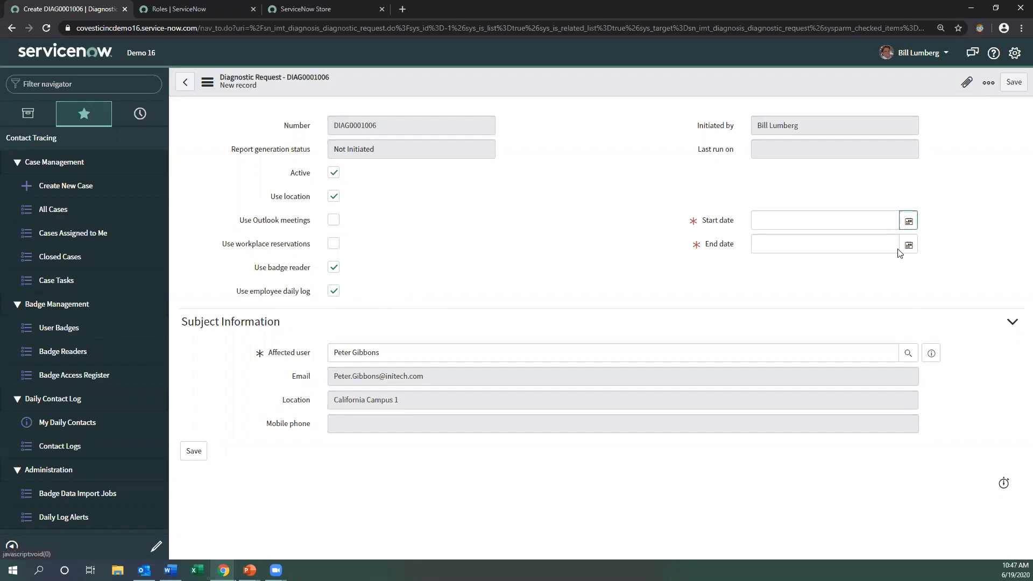
pyautogui.click(822, 285)
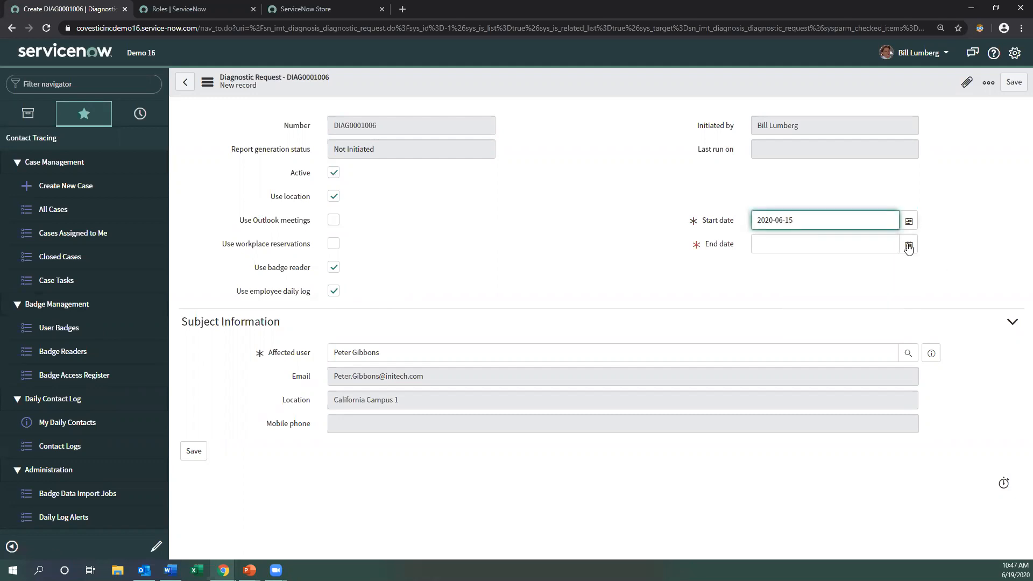
pyautogui.click(909, 245)
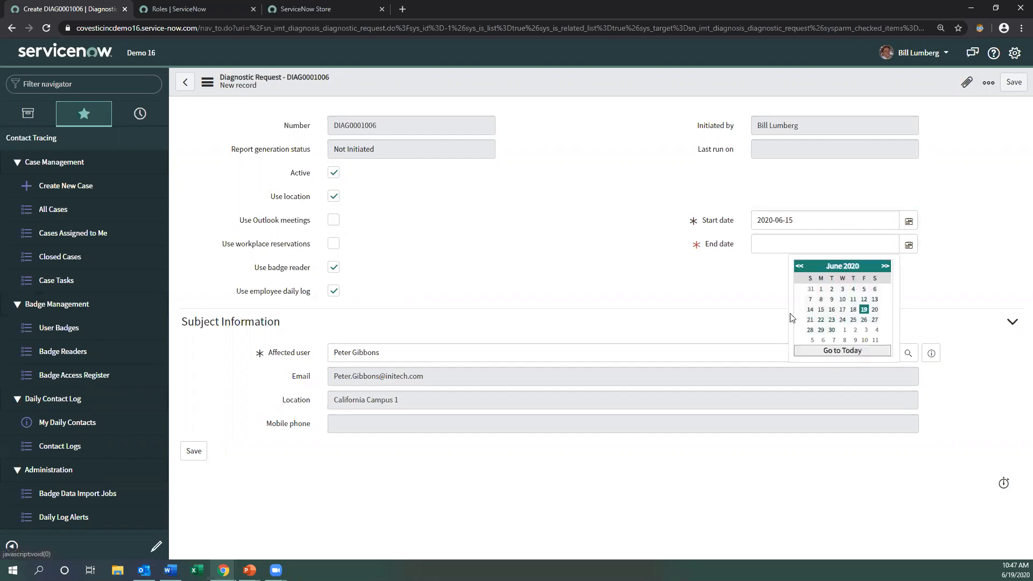
pyautogui.click(854, 310)
pyautogui.click(614, 266)
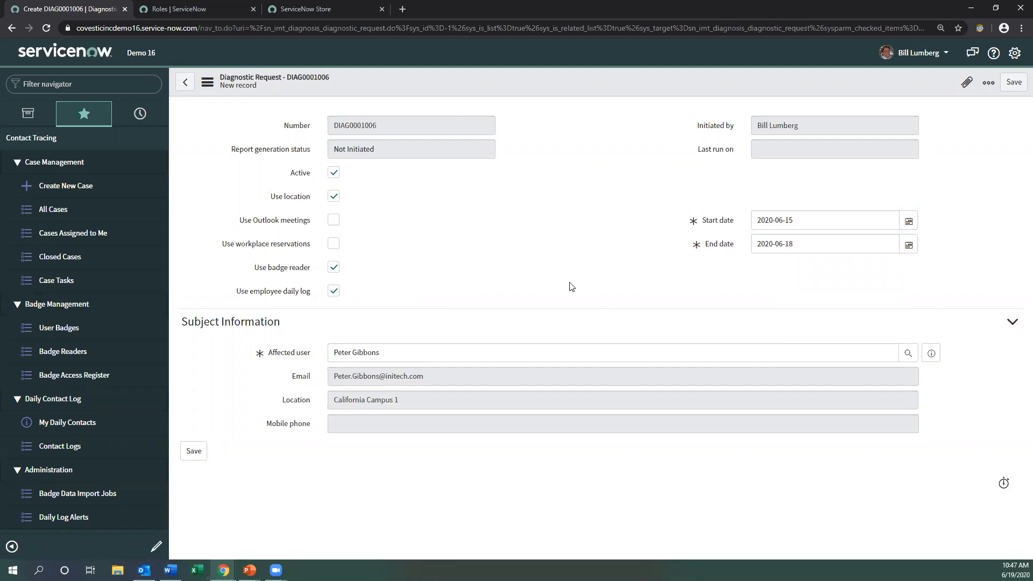
# Save the diagnostic request and run its diagnostics.
pyautogui.click(1014, 82)
pyautogui.scroll(-2, 273, 355)
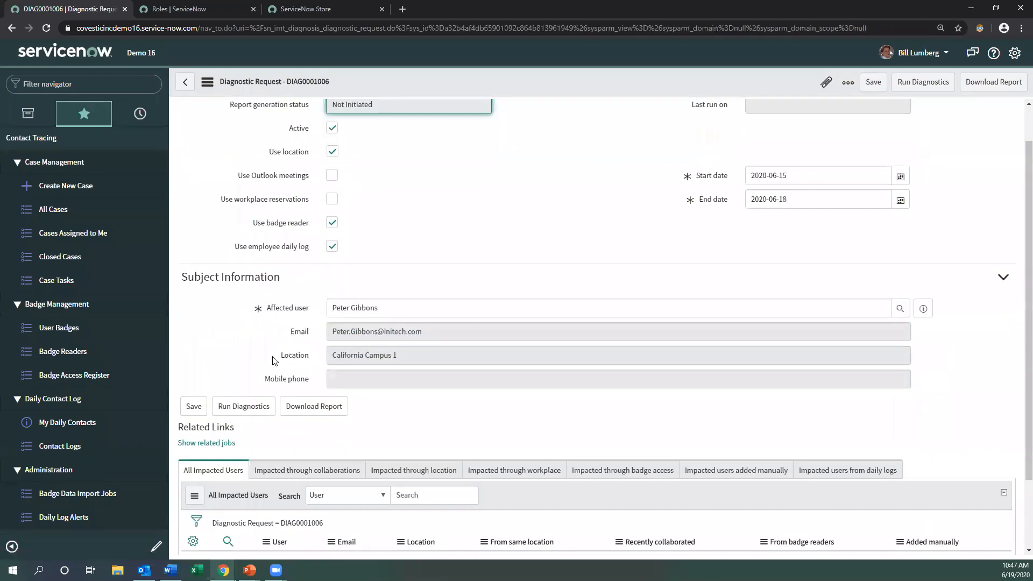
pyautogui.click(268, 350)
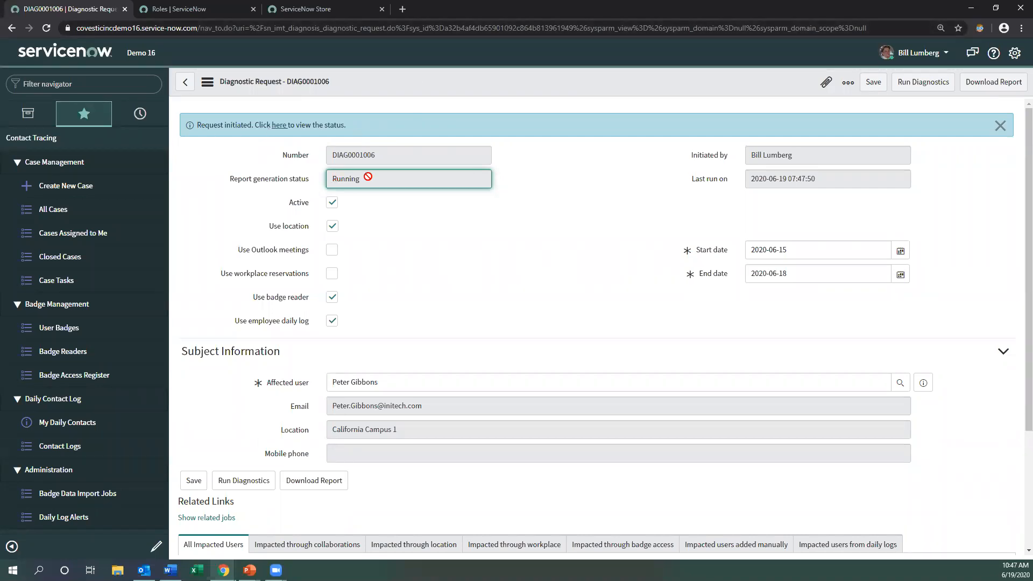
# Look through the request's impacted user lists for collaborations, location, workplace, badge access, manual additions and daily logs.
pyautogui.scroll(-3, 505, 262)
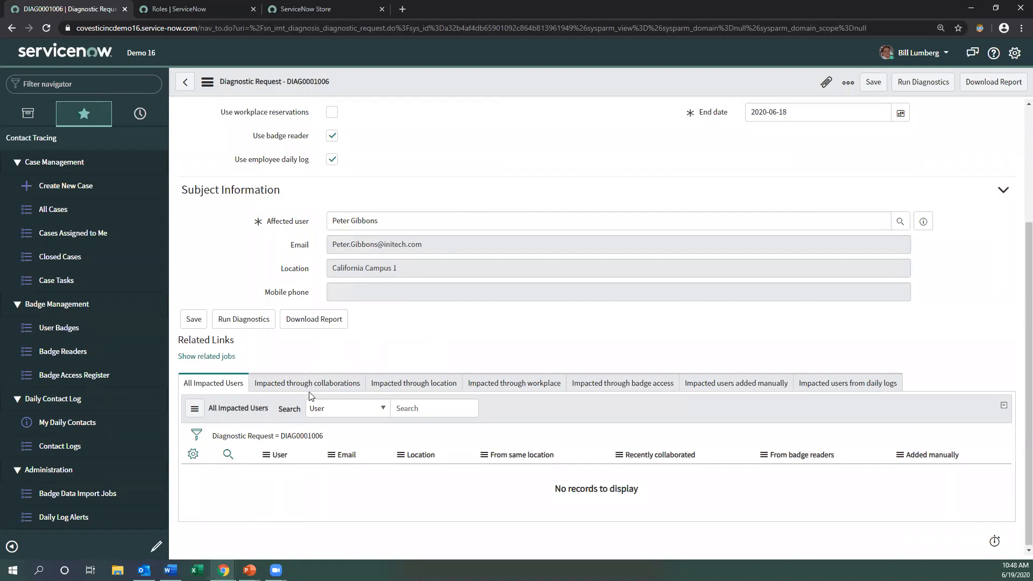
pyautogui.click(322, 385)
pyautogui.click(409, 389)
pyautogui.click(508, 389)
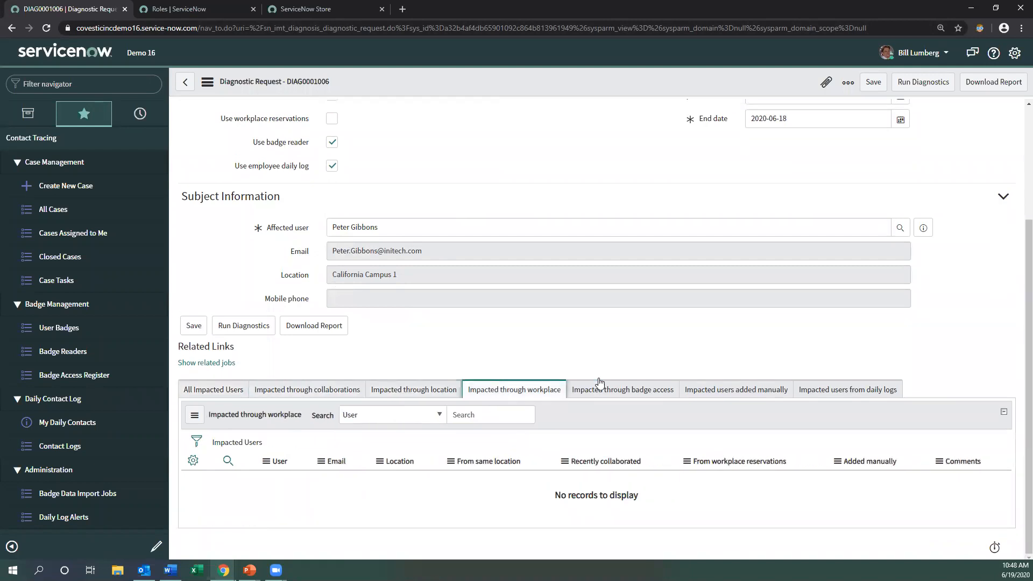
pyautogui.click(603, 388)
pyautogui.click(721, 389)
pyautogui.click(837, 390)
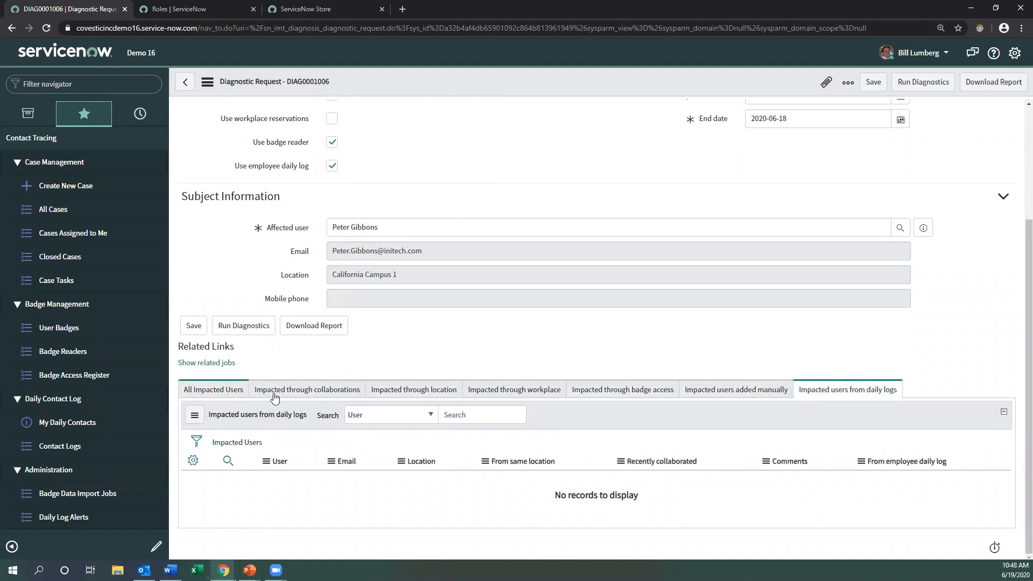
pyautogui.click(299, 397)
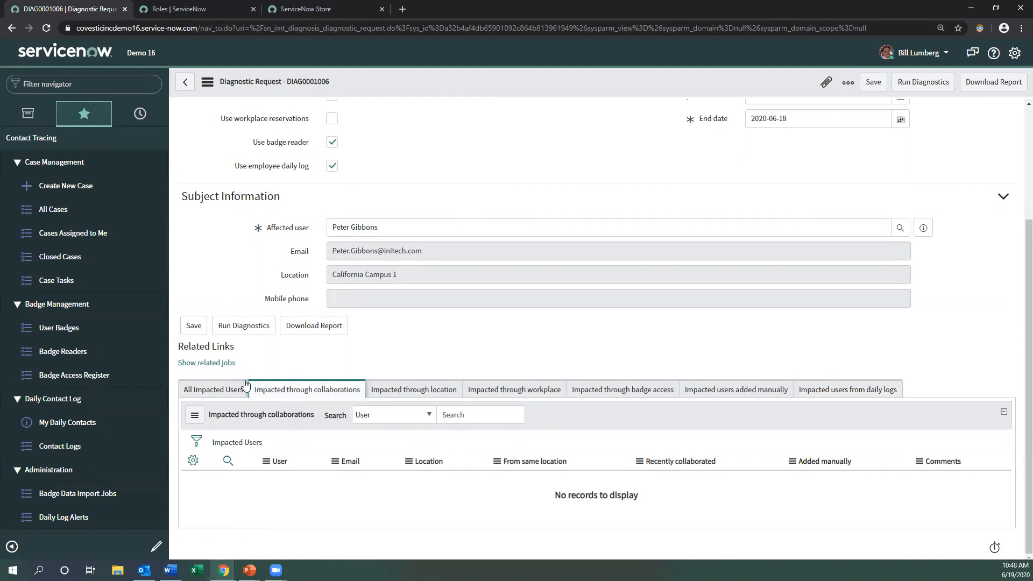
pyautogui.click(213, 389)
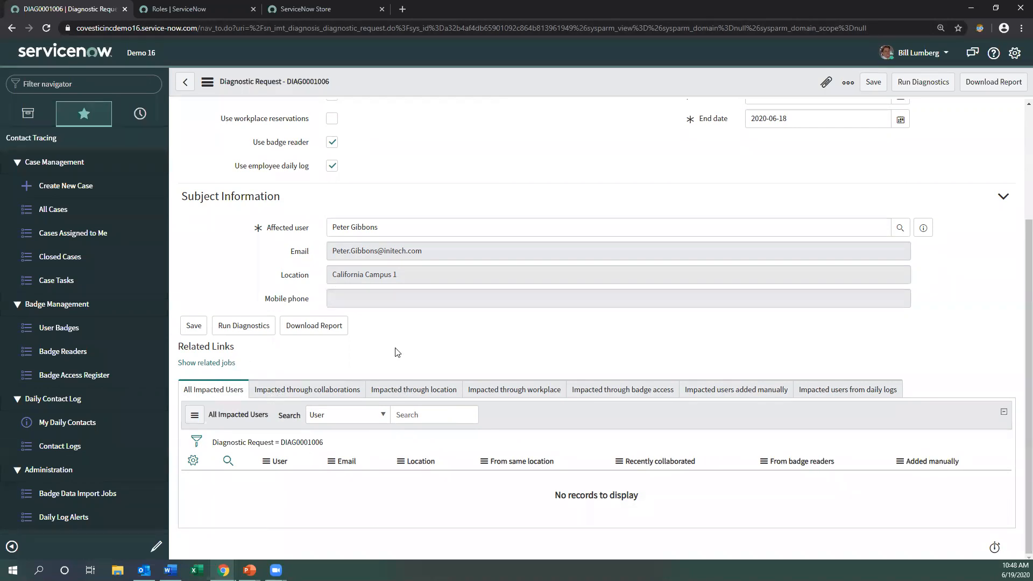
# Check the report generation status, reload the diagnostic request, and examine its All Impacted Users list.
pyautogui.scroll(3, 393, 347)
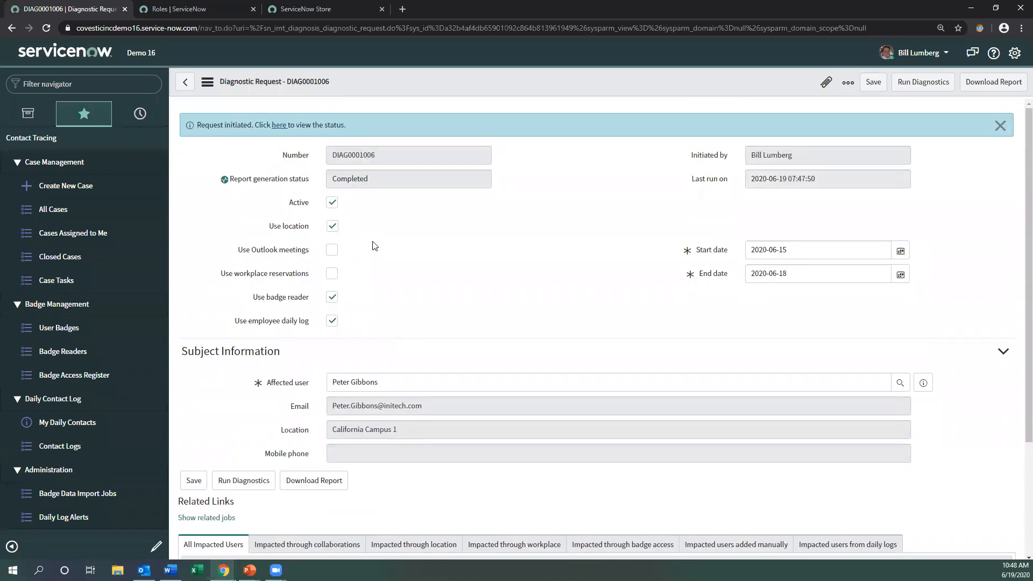
pyautogui.click(51, 29)
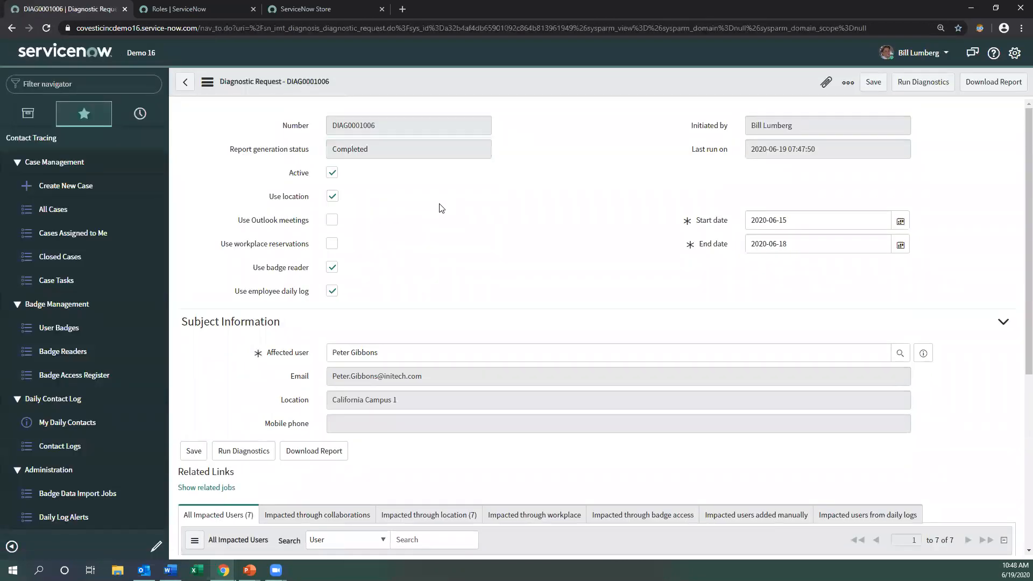
pyautogui.scroll(-5, 440, 209)
pyautogui.scroll(-1, 441, 215)
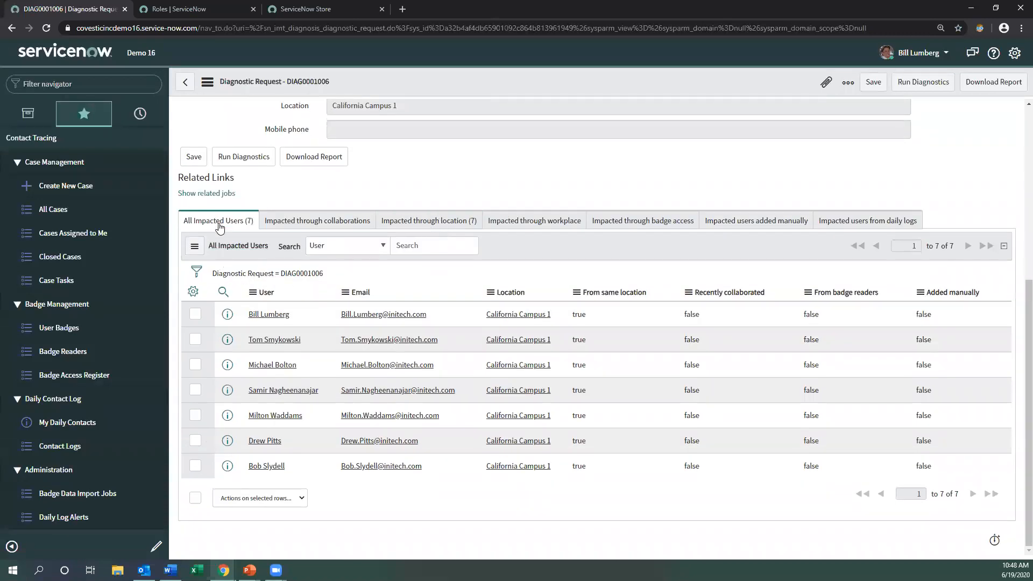
# Add all users in the diagnostic request's All Impacted Users list to the case as exposed contacts.
pyautogui.click(440, 226)
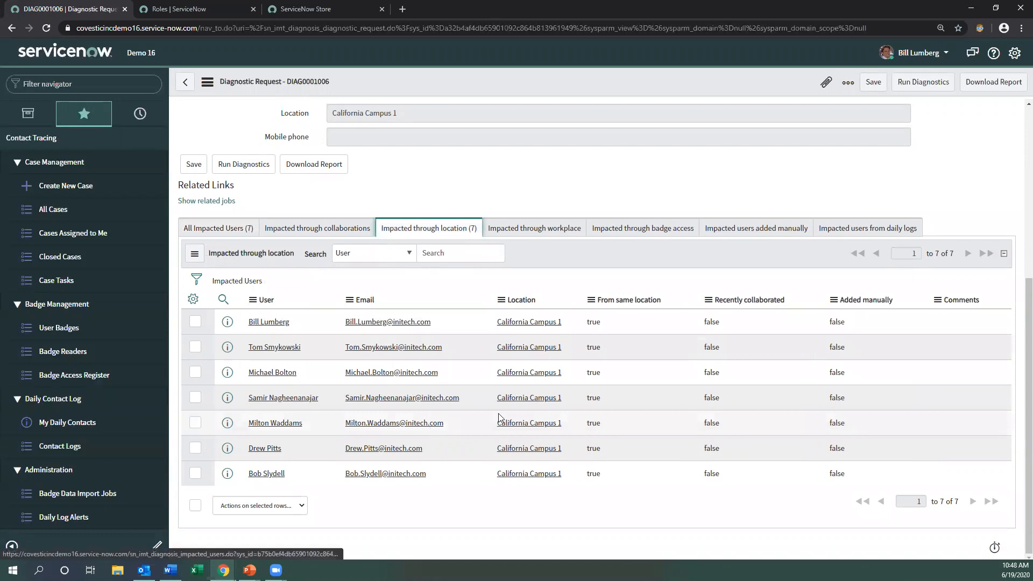
pyautogui.click(204, 230)
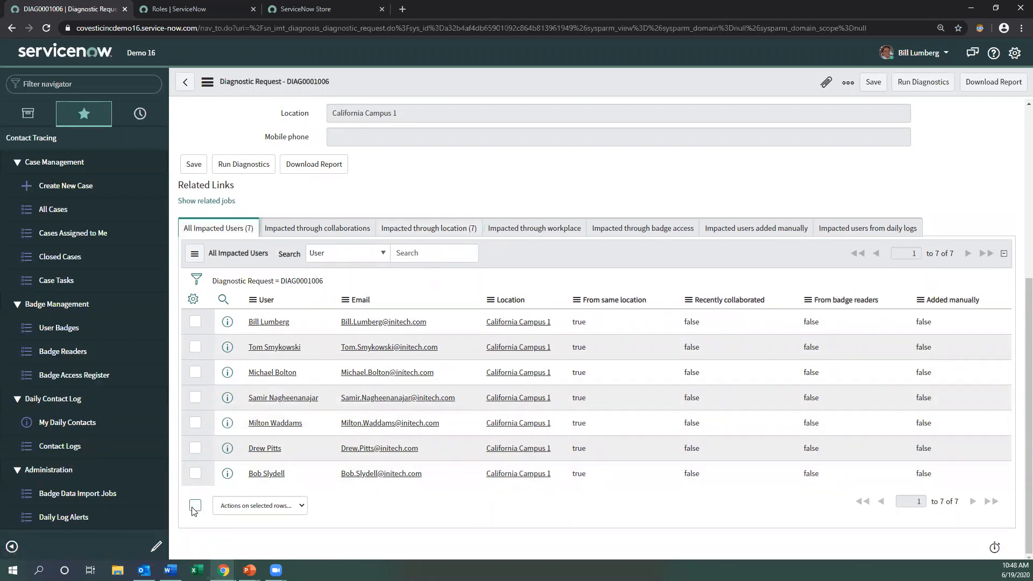
pyautogui.click(192, 508)
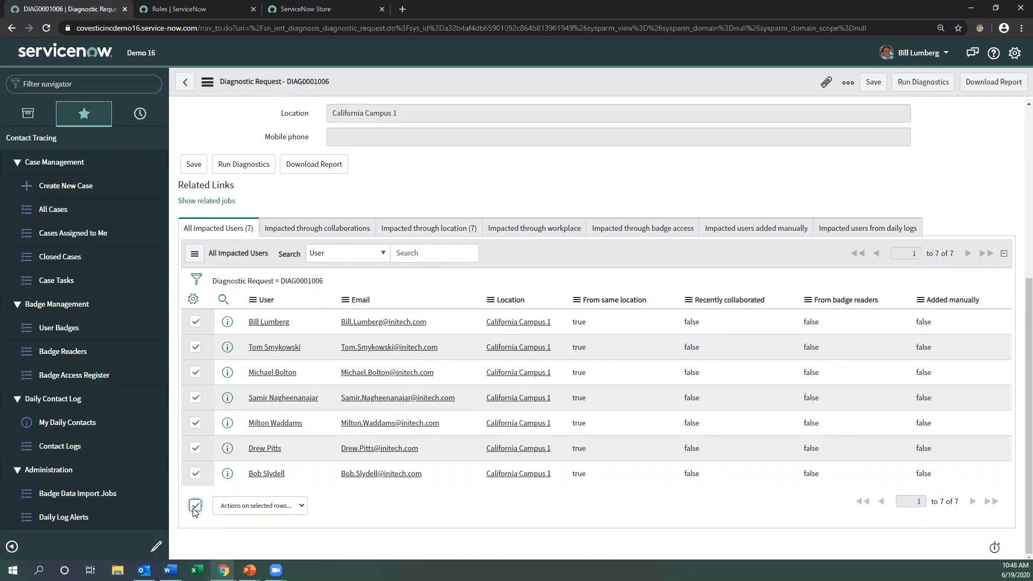
pyautogui.click(260, 506)
pyautogui.click(261, 458)
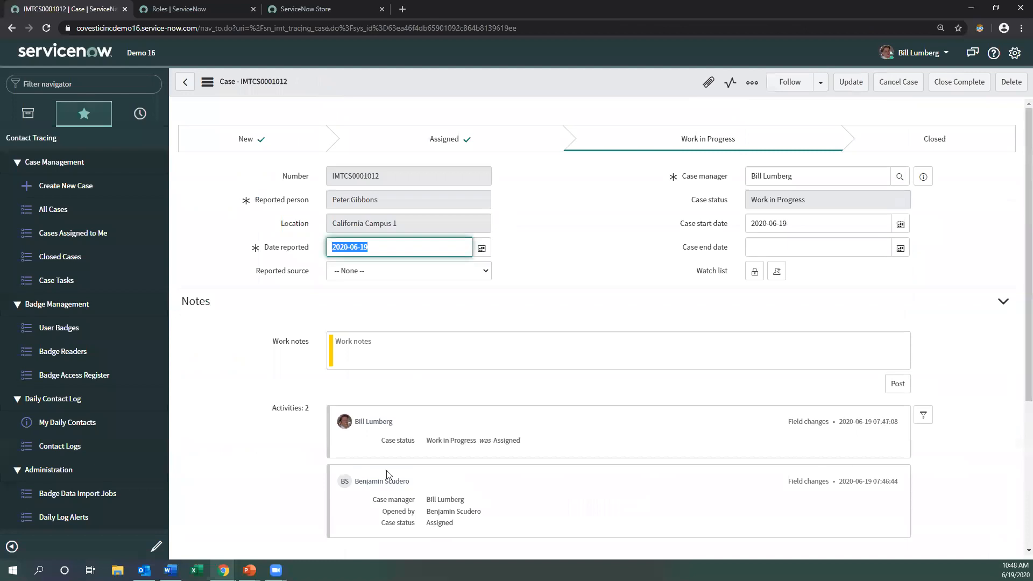
# Create case tasks for all of the case's exposed contacts.
pyautogui.scroll(-3, 404, 444)
pyautogui.click(307, 370)
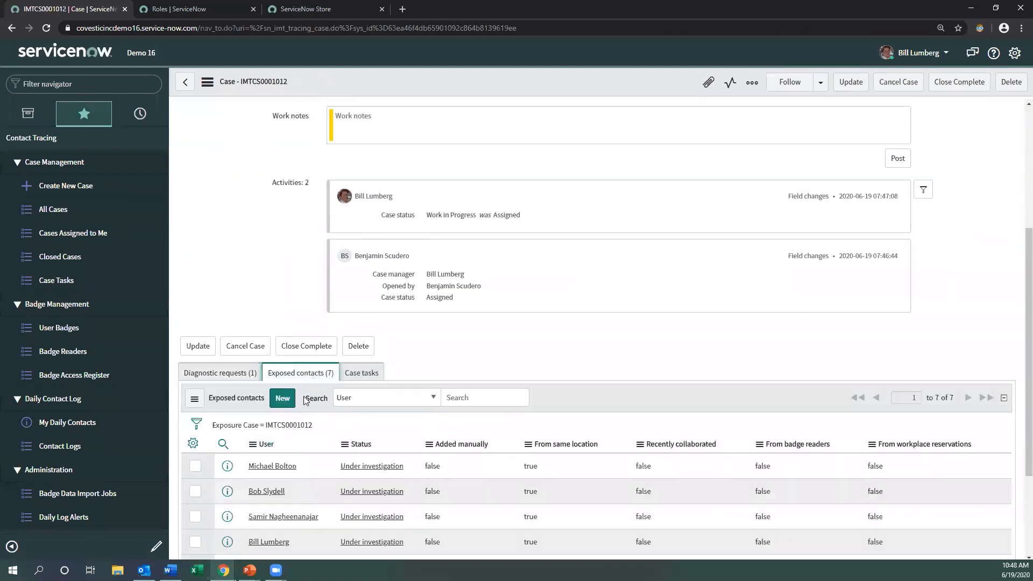
pyautogui.scroll(-3, 292, 320)
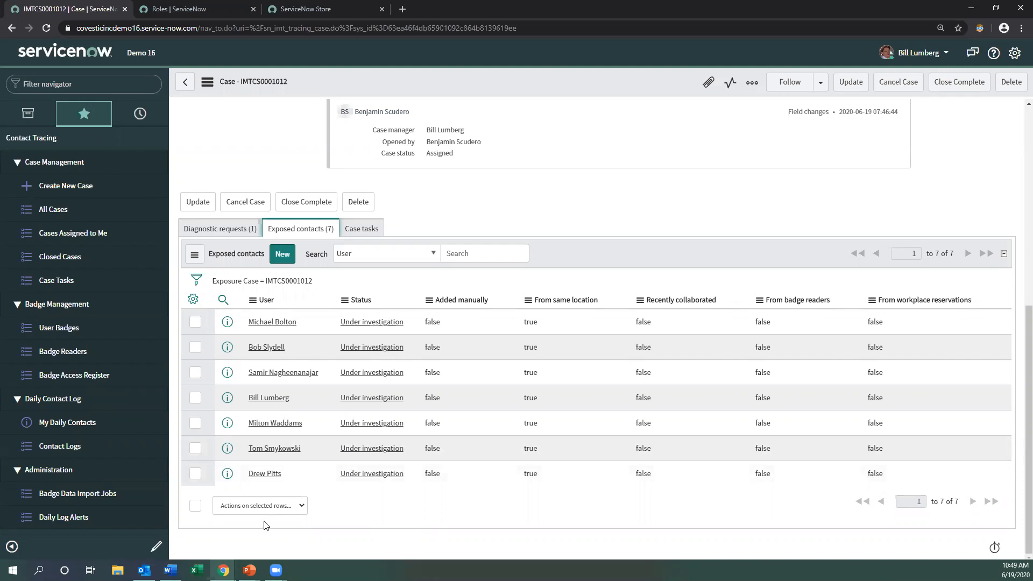
pyautogui.click(194, 506)
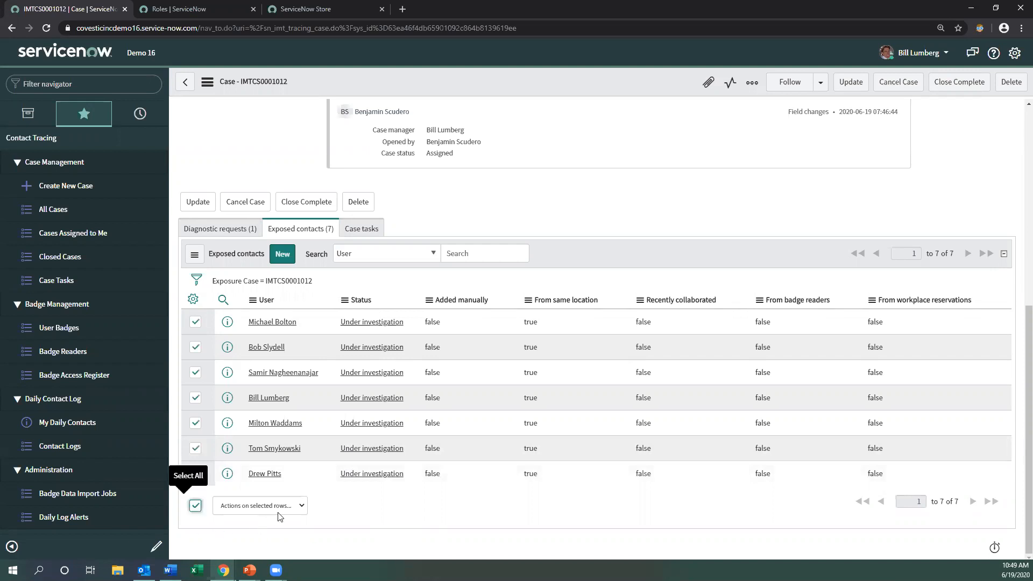
pyautogui.click(265, 506)
pyautogui.click(315, 462)
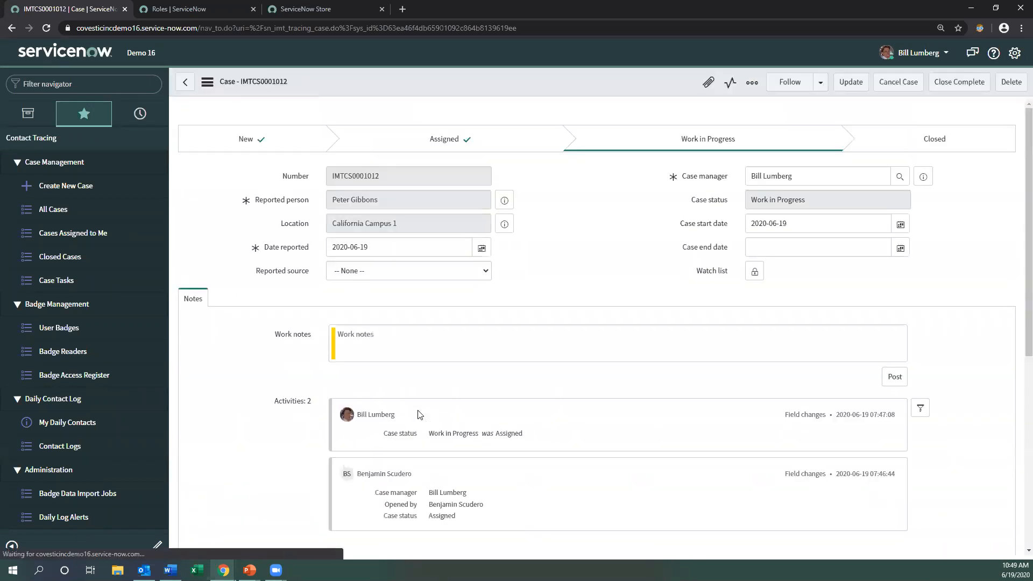
# Assign all of the case's tasks to the same contact tracer in one list edit.
pyautogui.scroll(-6, 433, 411)
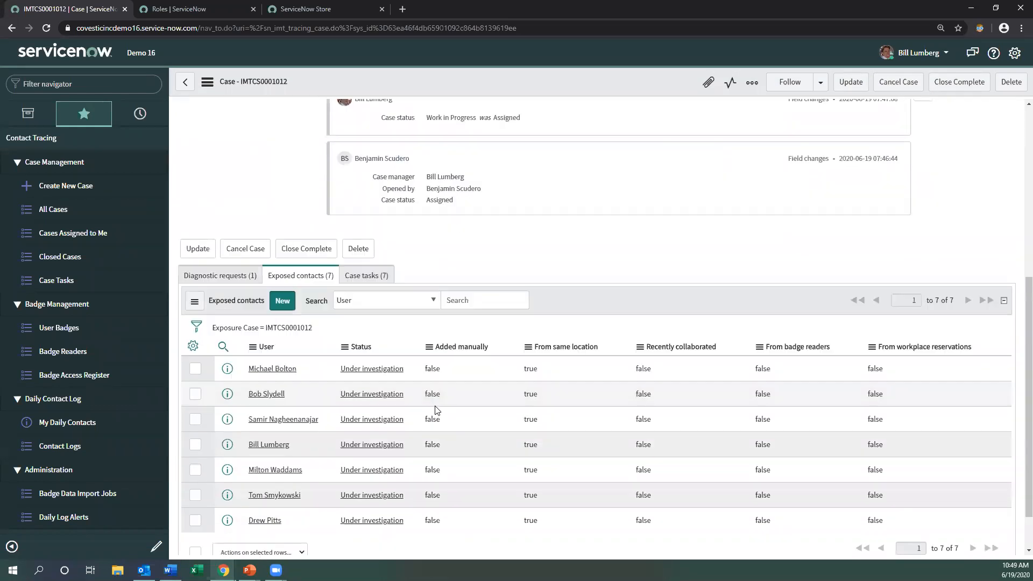
pyautogui.click(369, 228)
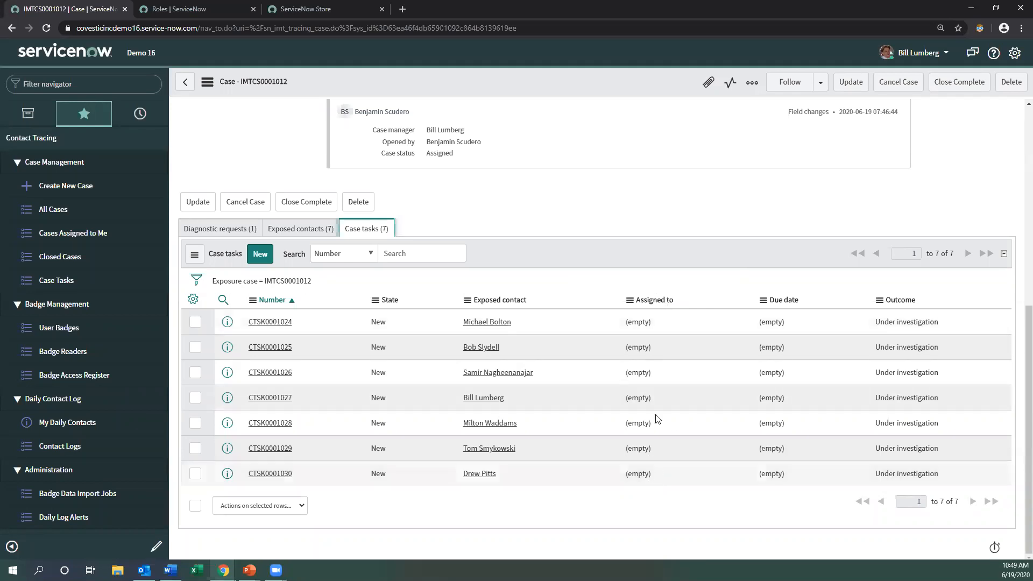
pyautogui.click(667, 327)
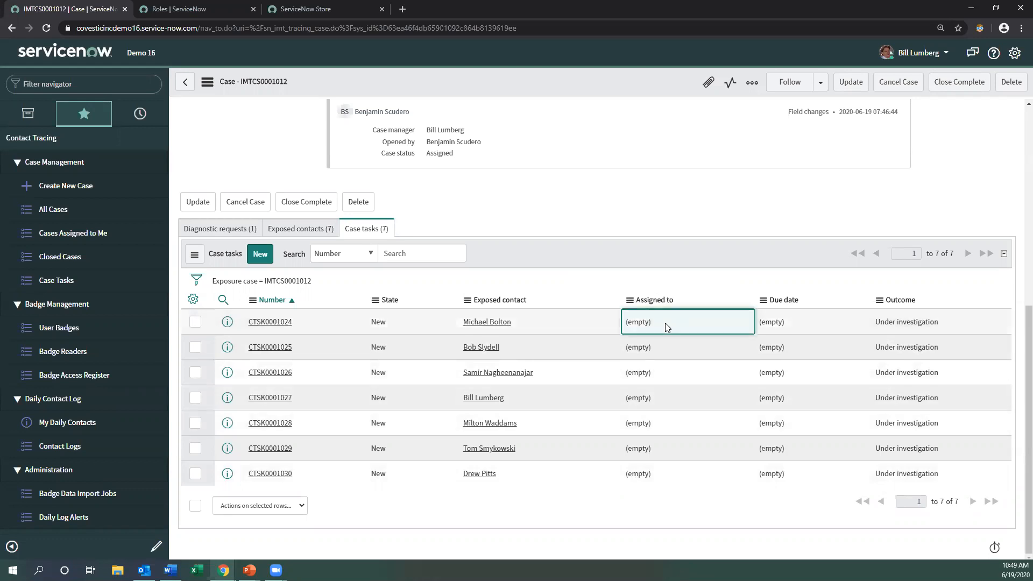
pyautogui.hotkey('shift', 'Down')
pyautogui.hotkey('shift', 'Down')
pyautogui.hotkey('shift', 'Down')
pyautogui.hotkey('shift', 'Down')
pyautogui.hotkey('shift', 'Down')
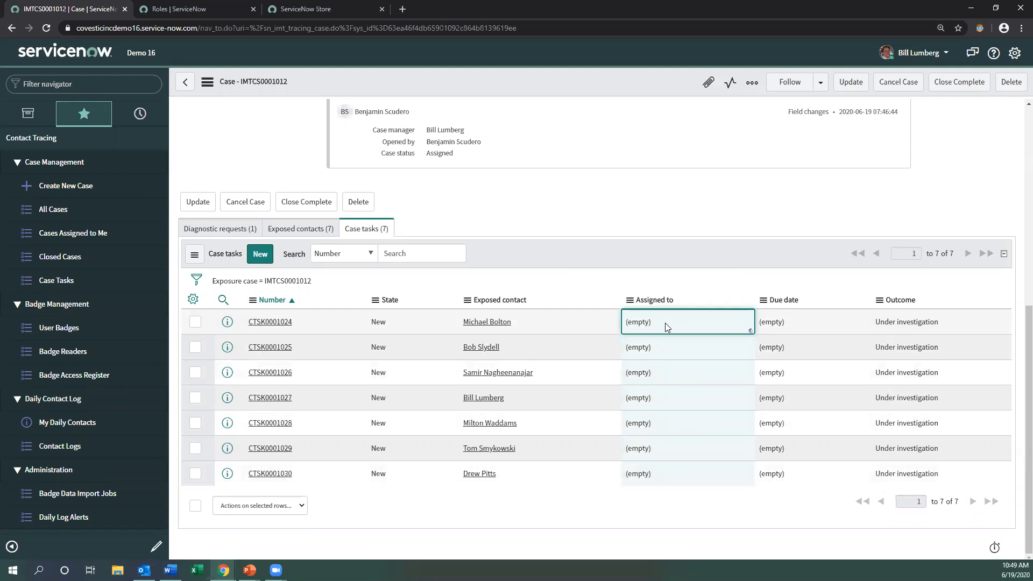
pyautogui.press('Return')
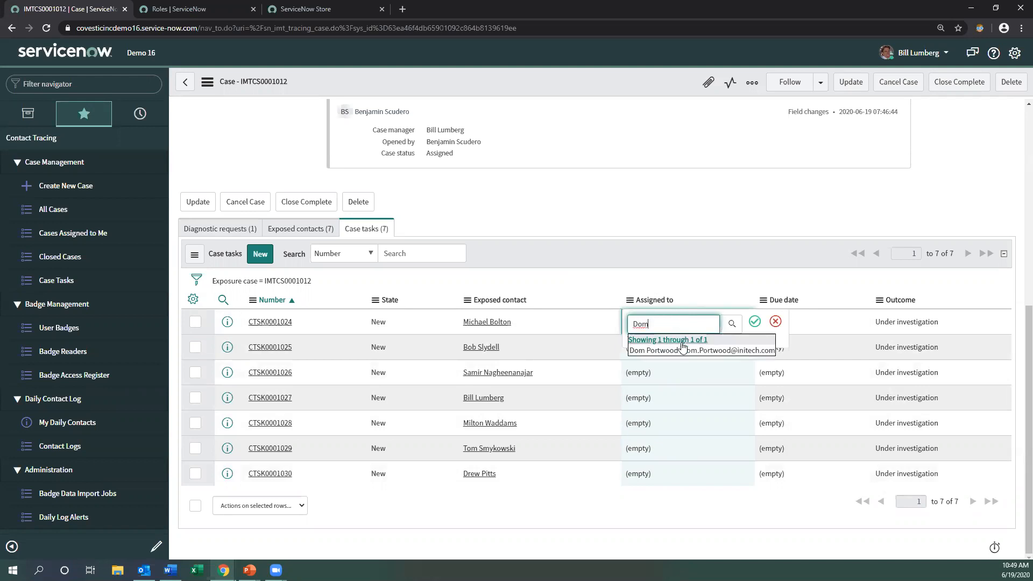
pyautogui.click(686, 350)
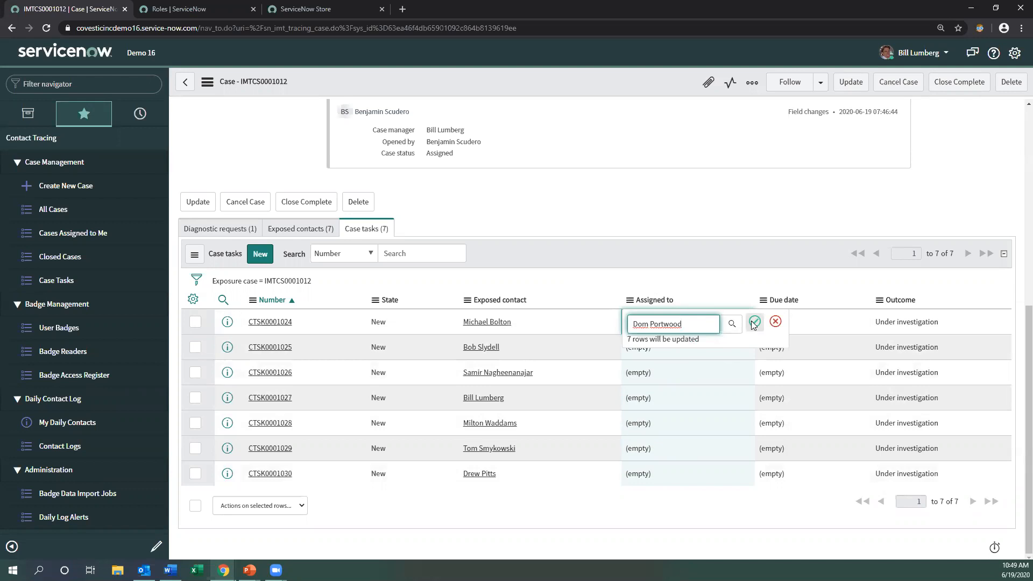
pyautogui.click(755, 321)
pyautogui.click(804, 329)
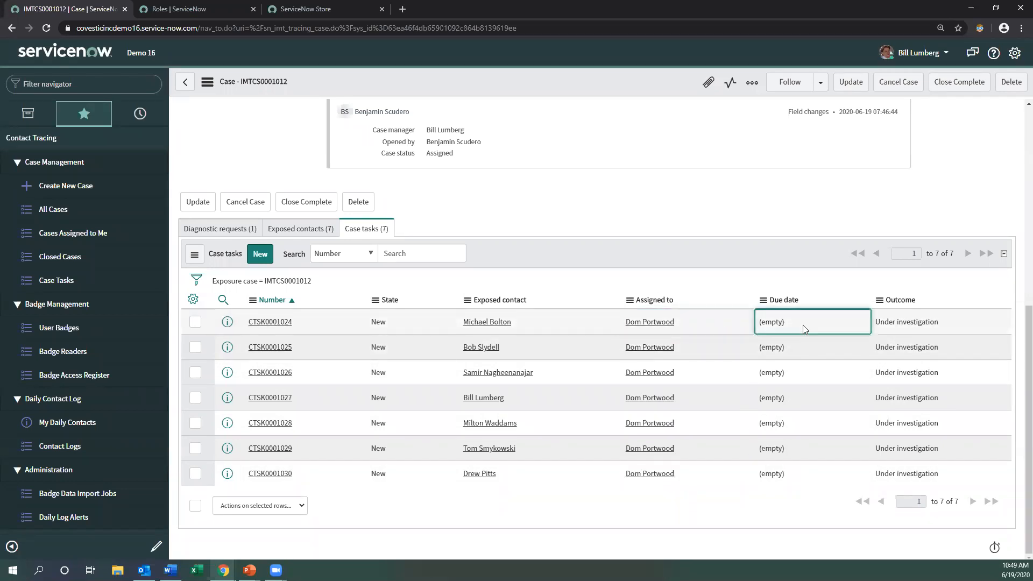
pyautogui.hotkey('shift', 'Down')
pyautogui.hotkey('shift', 'Down')
pyautogui.hotkey('shift', 'Down')
pyautogui.hotkey('shift', 'Down')
pyautogui.hotkey('shift', 'Down')
pyautogui.hotkey('shift', 'Down')
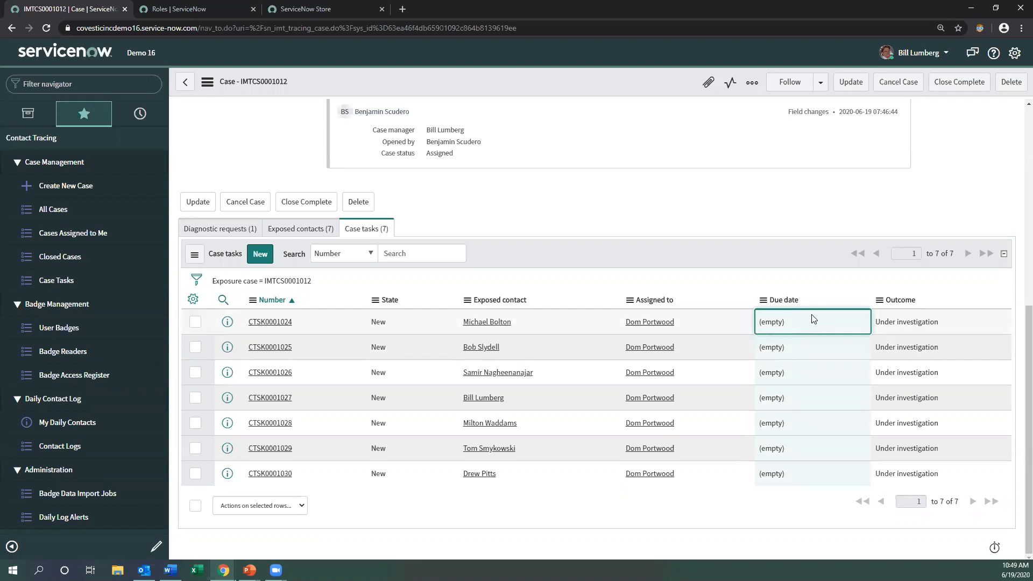
pyautogui.doubleClick(813, 318)
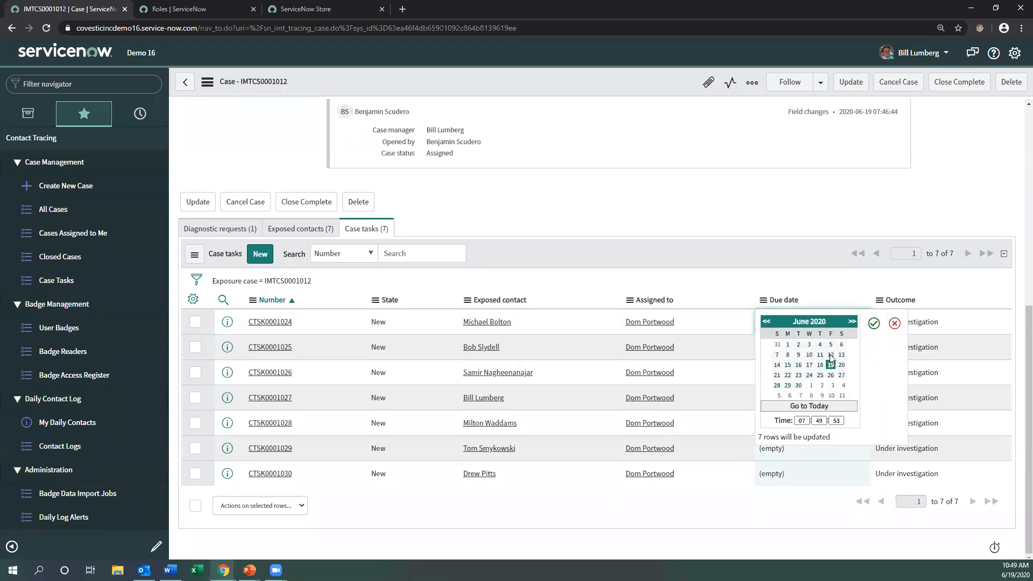
pyautogui.click(832, 376)
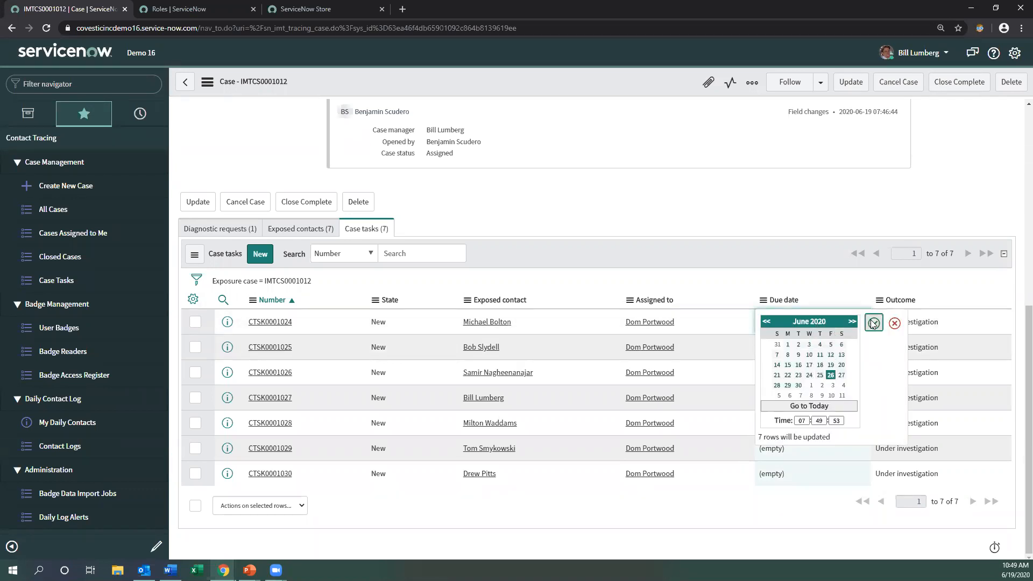
pyautogui.click(874, 324)
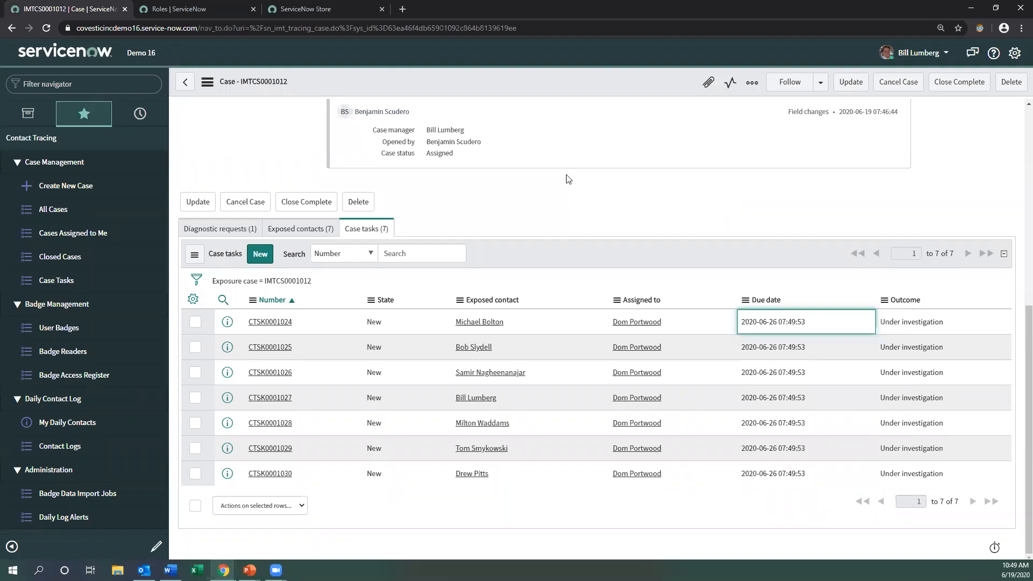
# Update the case and impersonate the contact tracer assigned to its tasks.
pyautogui.scroll(7, 486, 231)
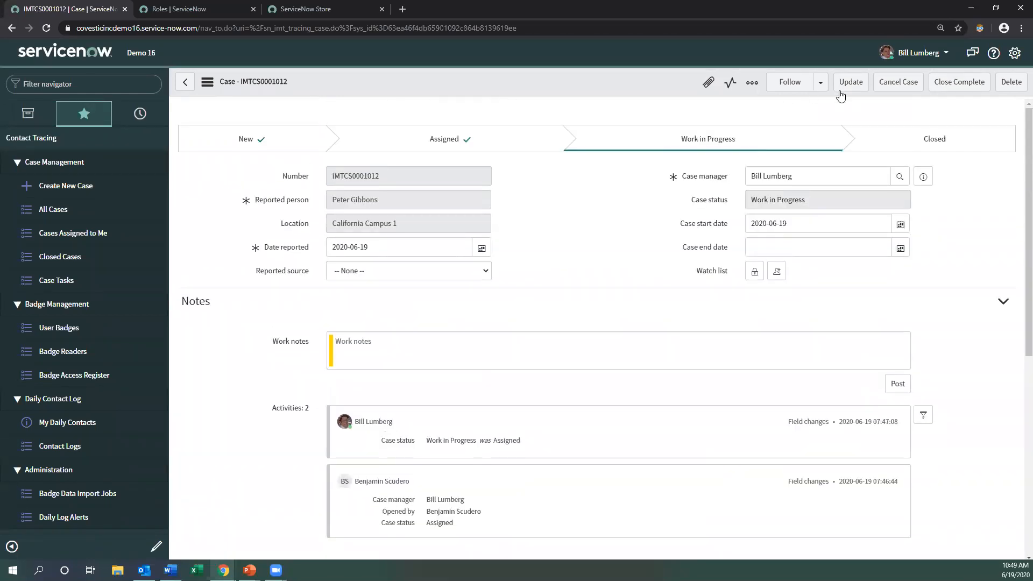
pyautogui.click(851, 82)
pyautogui.click(921, 53)
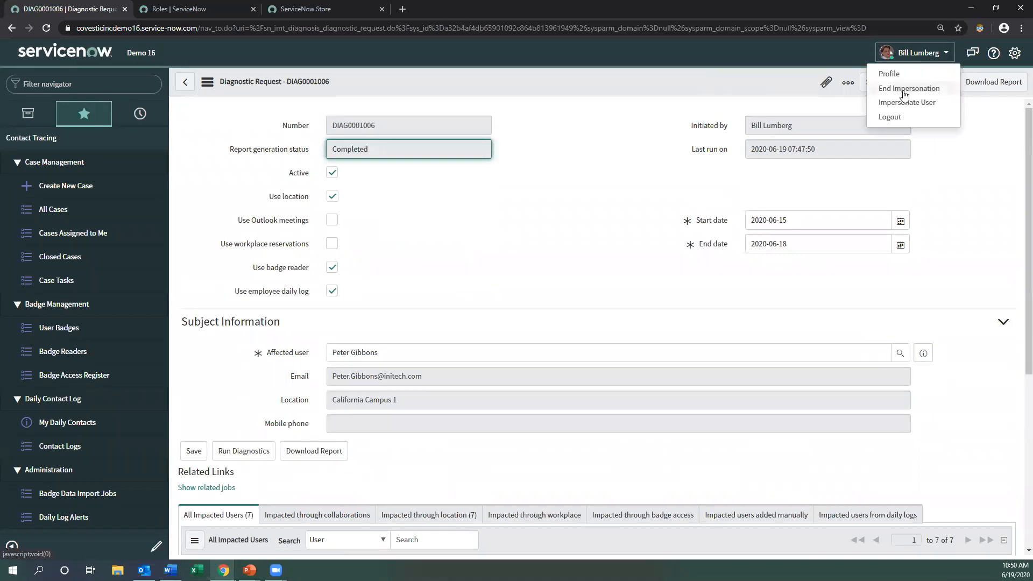
pyautogui.click(906, 103)
pyautogui.click(494, 209)
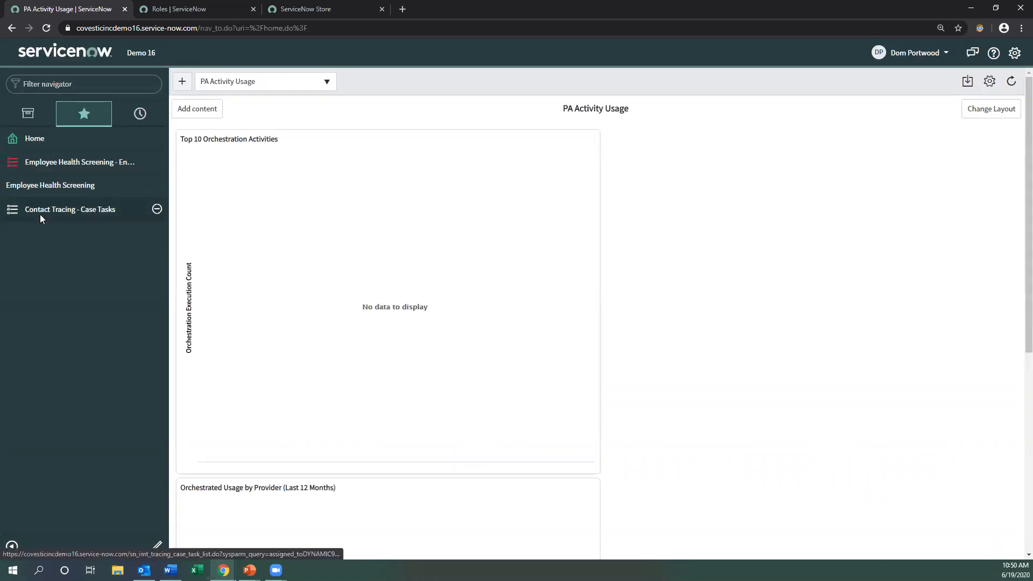
# Open the Contact Tracing case tasks list and sort it by due date, latest first.
pyautogui.click(63, 215)
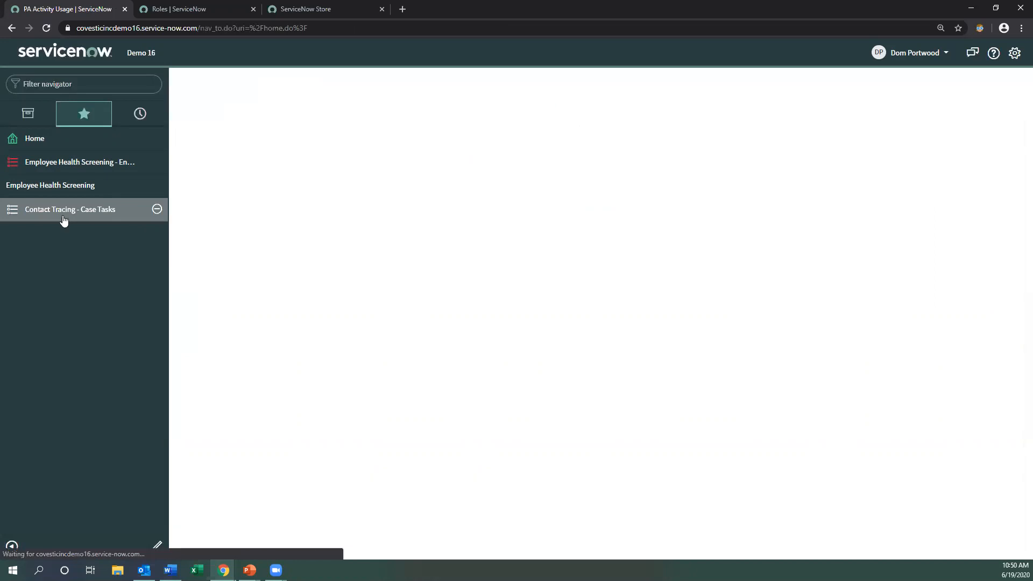
pyautogui.scroll(-3, 404, 302)
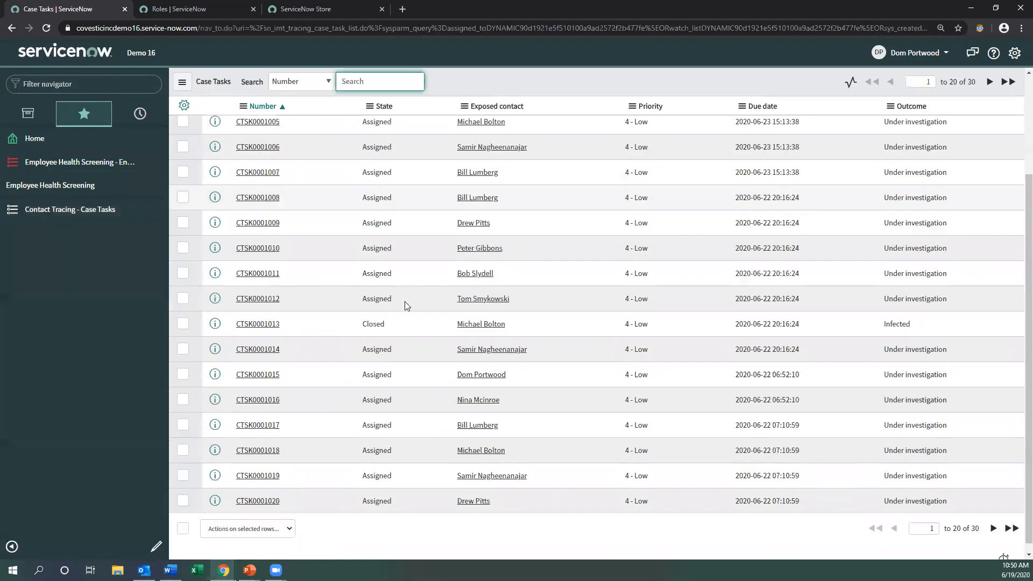
pyautogui.scroll(3, 601, 384)
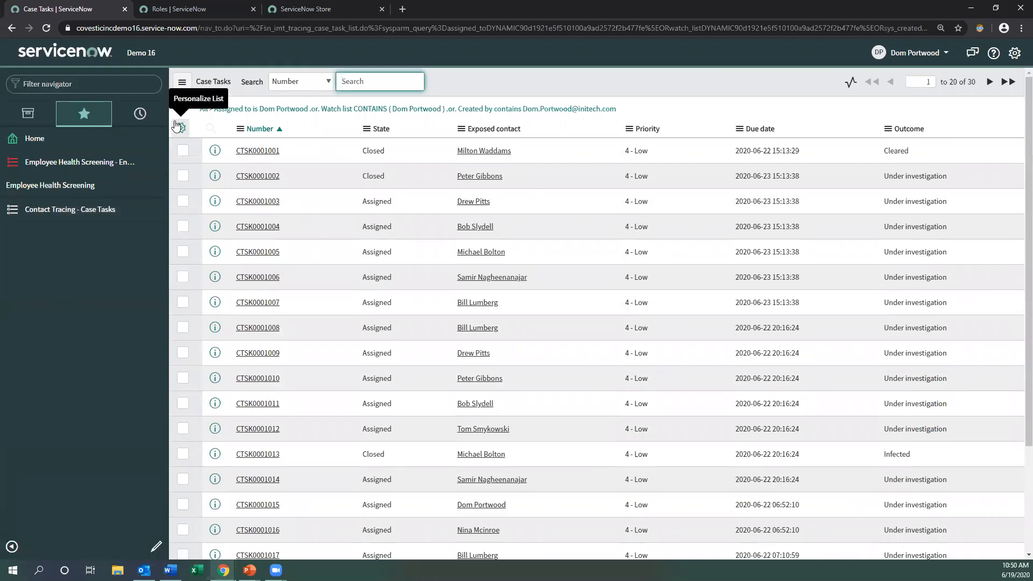
pyautogui.scroll(-3, 963, 479)
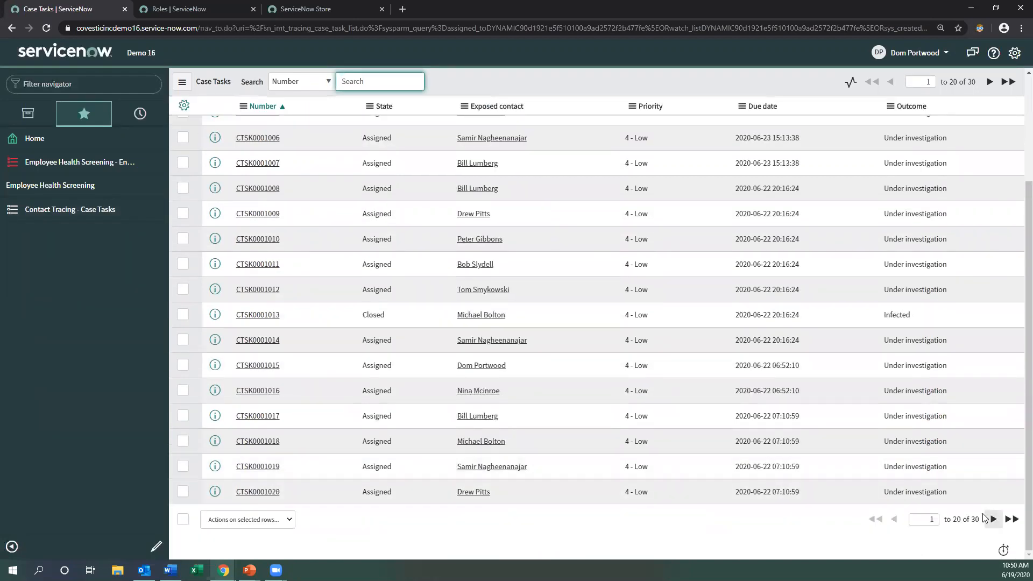
pyautogui.scroll(3, 846, 449)
pyautogui.click(757, 129)
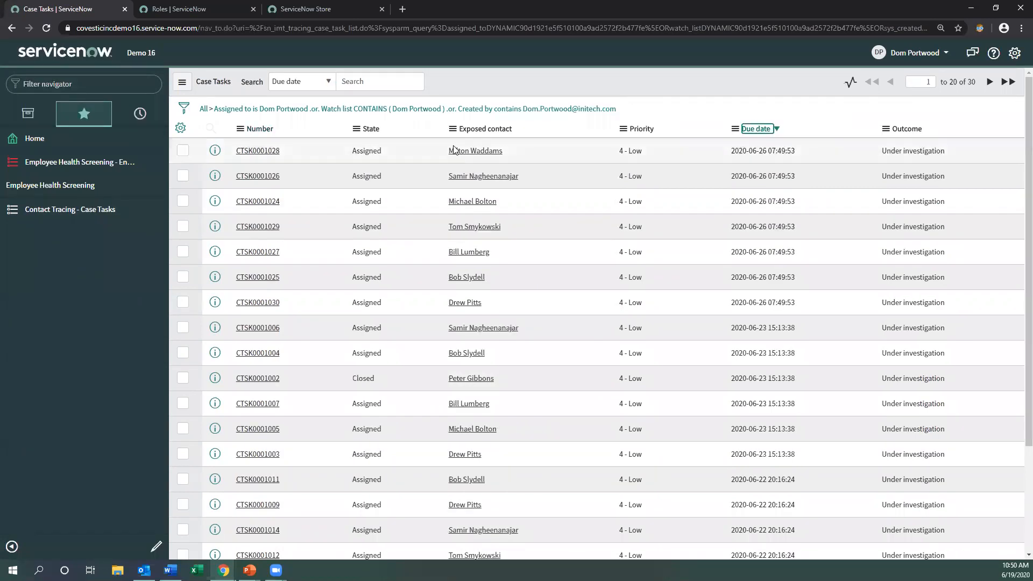
# Open case task CTSK0001028, review its details and set its reach out date to 2020-06-19.
pyautogui.click(271, 151)
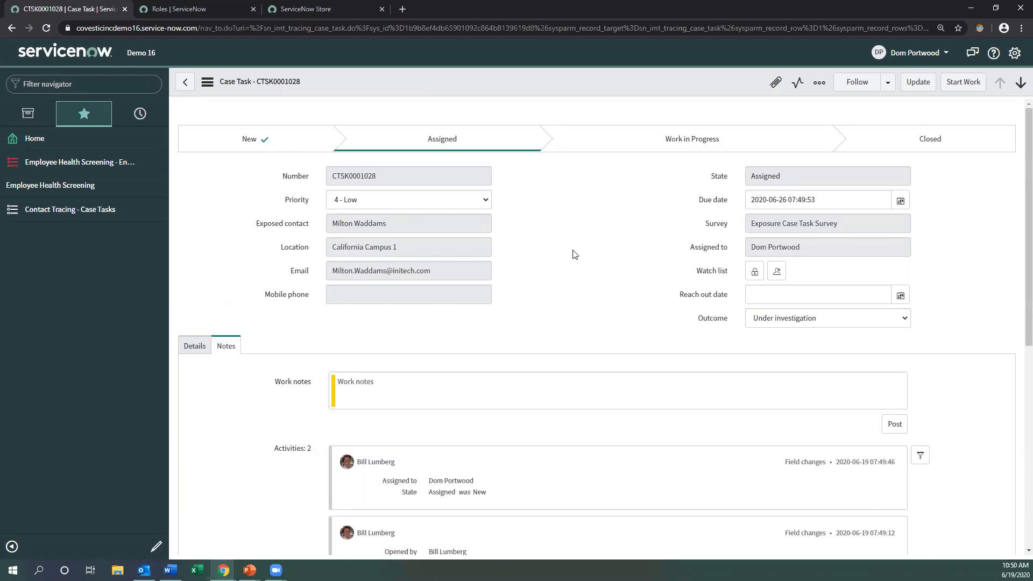
pyautogui.scroll(-3, 608, 233)
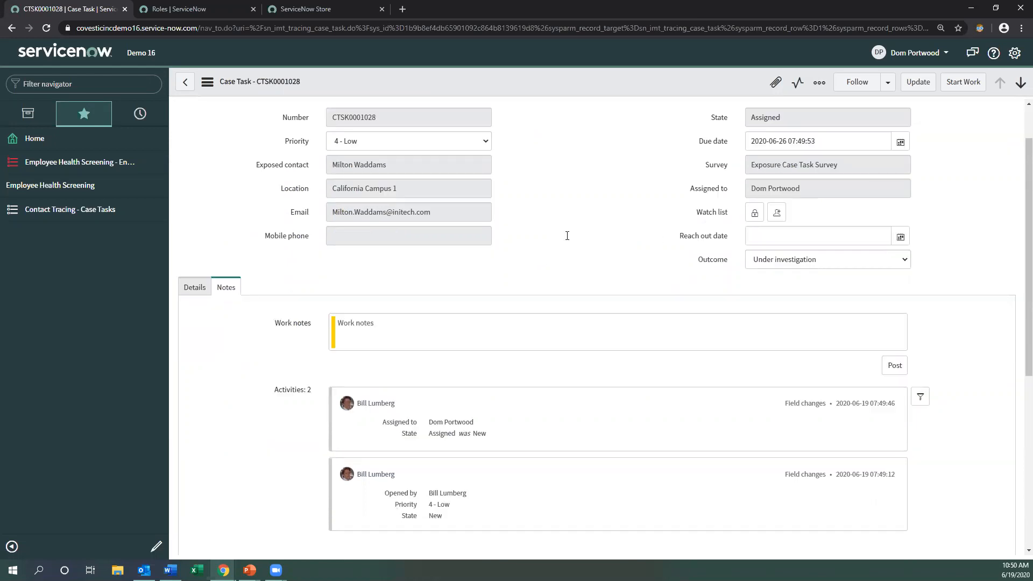
pyautogui.scroll(1, 565, 244)
pyautogui.scroll(-1, 565, 248)
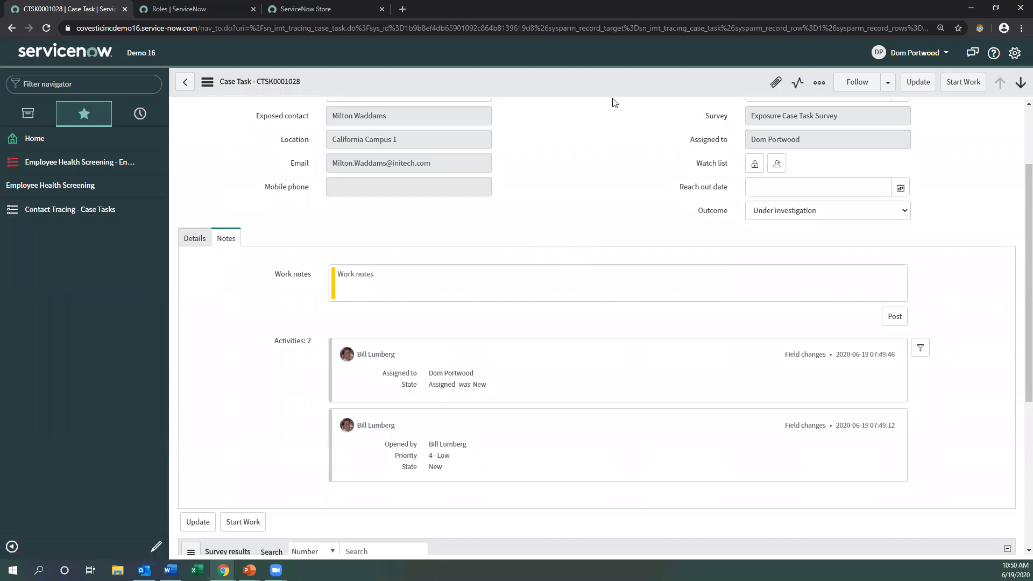
pyautogui.scroll(1, 587, 188)
pyautogui.scroll(1, 588, 188)
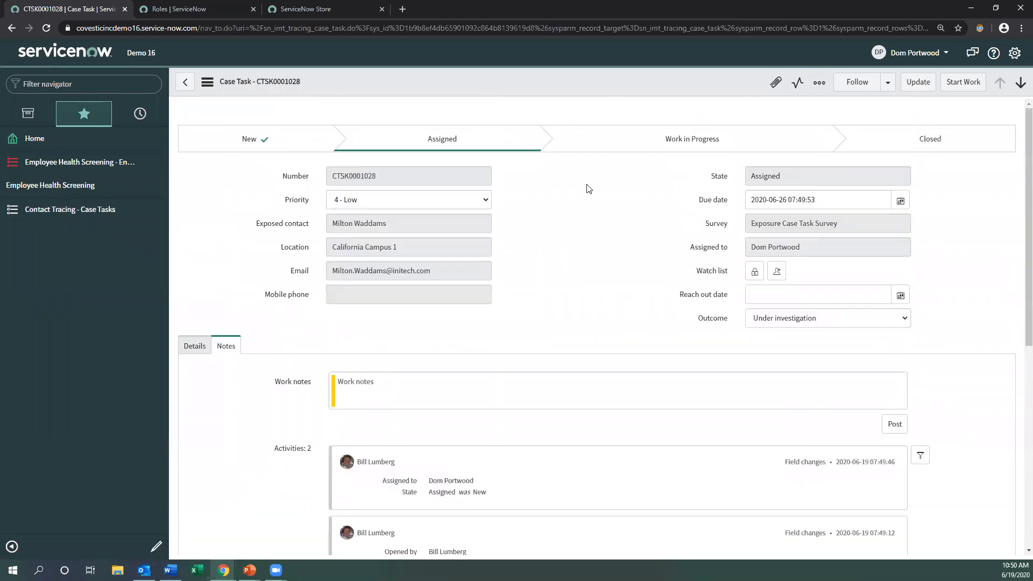
pyautogui.click(900, 296)
pyautogui.click(855, 360)
# Start work on case task CTSK0001028.
pyautogui.scroll(-5, 638, 250)
pyautogui.scroll(5, 644, 258)
pyautogui.click(963, 81)
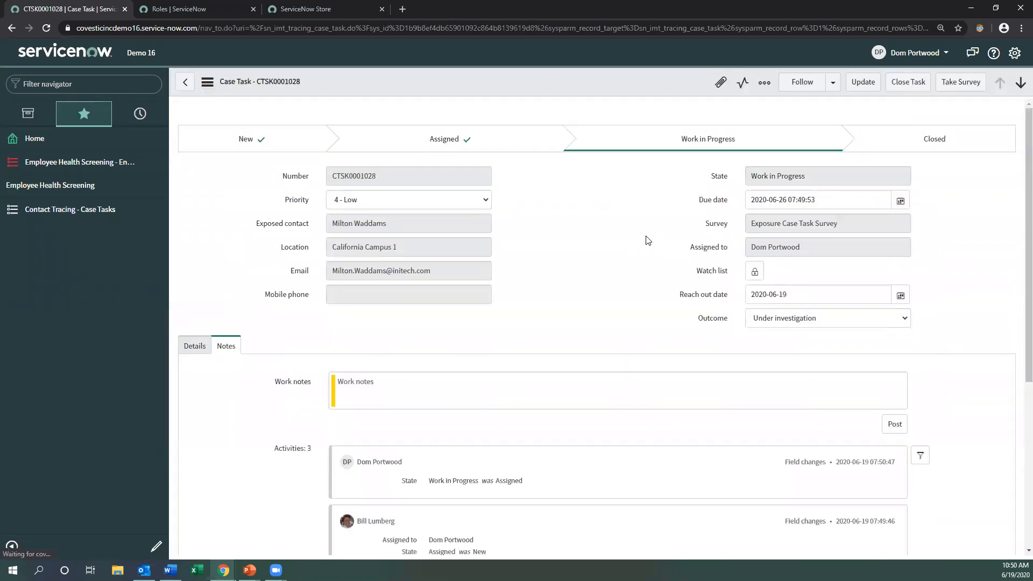
# Review the case task's activities and survey results, and start its Exposure Case Task Survey.
pyautogui.scroll(-3, 603, 231)
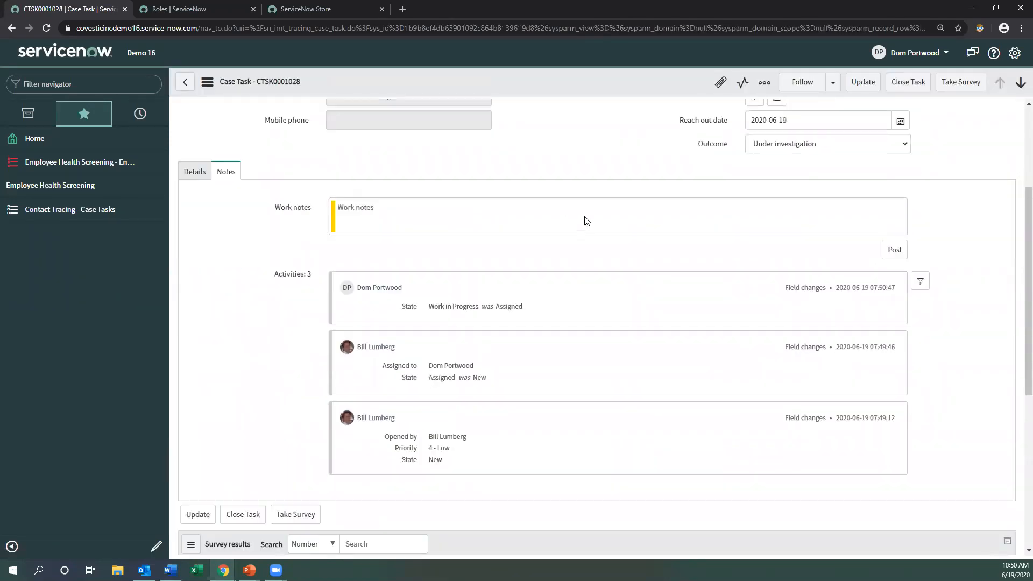
pyautogui.scroll(3, 592, 226)
pyautogui.scroll(-5, 600, 240)
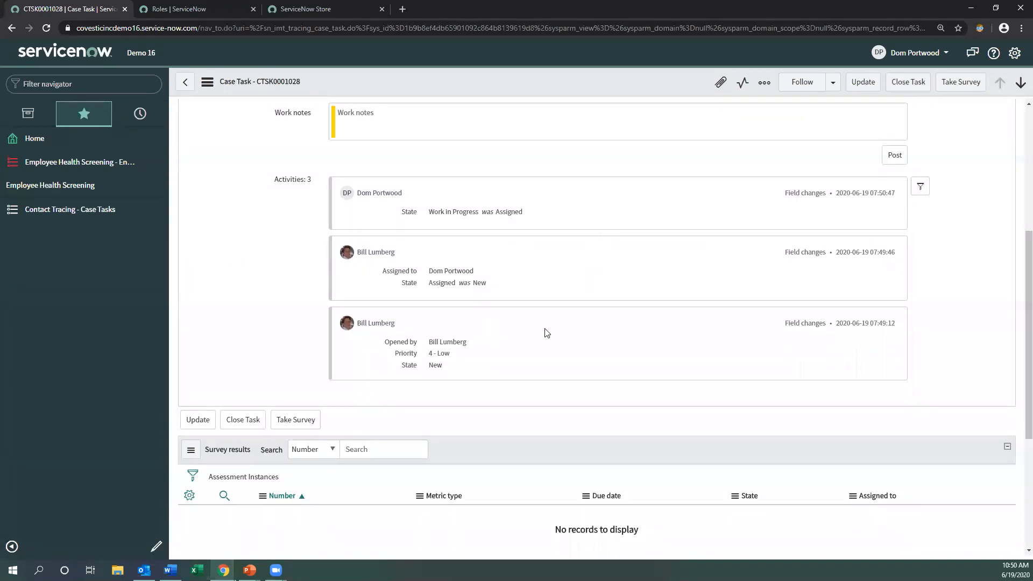
pyautogui.scroll(1, 544, 334)
pyautogui.click(295, 474)
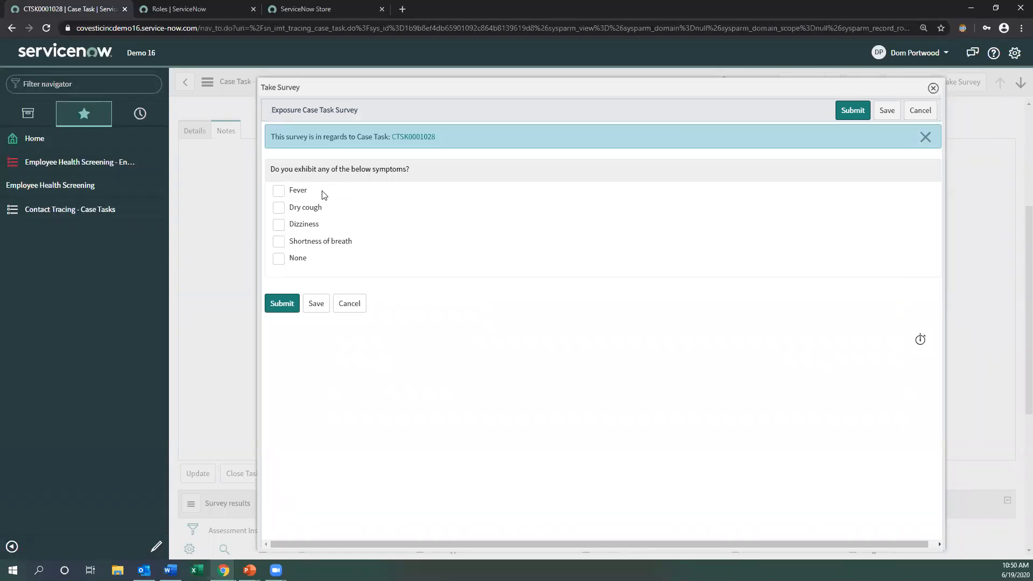
# Report dizziness as the symptom in the Exposure Case Task Survey and set its start date to 2017-07-01.
pyautogui.click(279, 225)
pyautogui.click(301, 319)
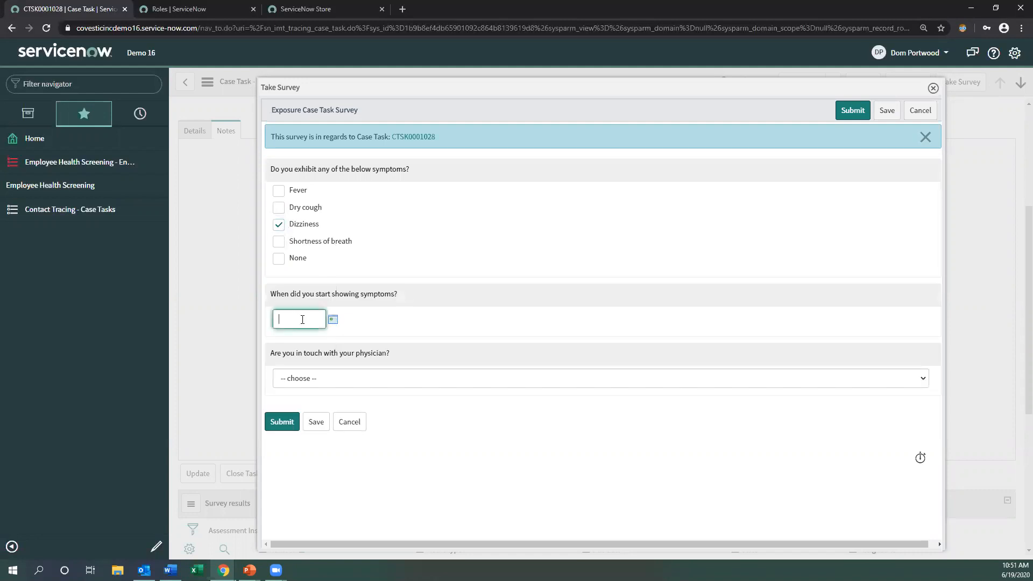
pyautogui.click(333, 320)
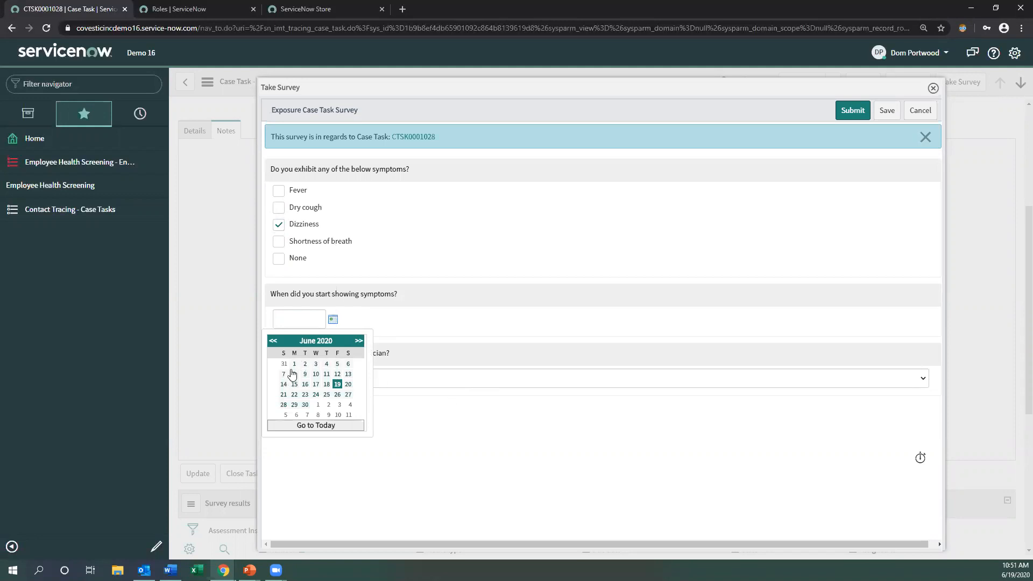
pyautogui.doubleClick(274, 344)
pyautogui.tripleClick(274, 344)
pyautogui.doubleClick(274, 343)
pyautogui.tripleClick(274, 344)
pyautogui.doubleClick(275, 344)
pyautogui.doubleClick(274, 344)
pyautogui.doubleClick(274, 343)
pyautogui.doubleClick(275, 344)
pyautogui.tripleClick(275, 343)
pyautogui.tripleClick(274, 344)
pyautogui.tripleClick(275, 343)
pyautogui.doubleClick(274, 344)
pyautogui.click(275, 344)
pyautogui.click(274, 343)
pyautogui.doubleClick(275, 344)
pyautogui.click(275, 343)
pyautogui.click(274, 344)
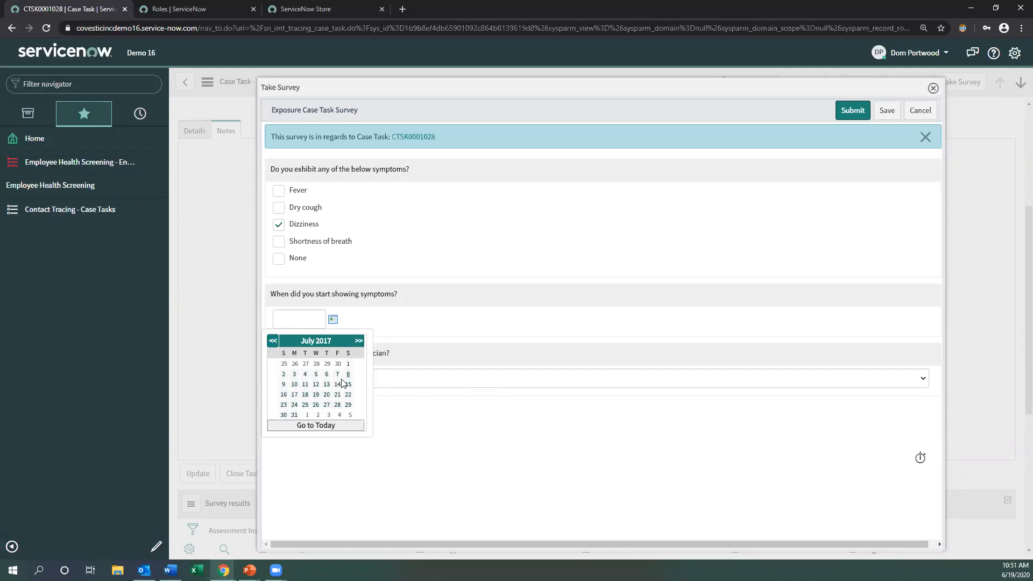
pyautogui.click(349, 365)
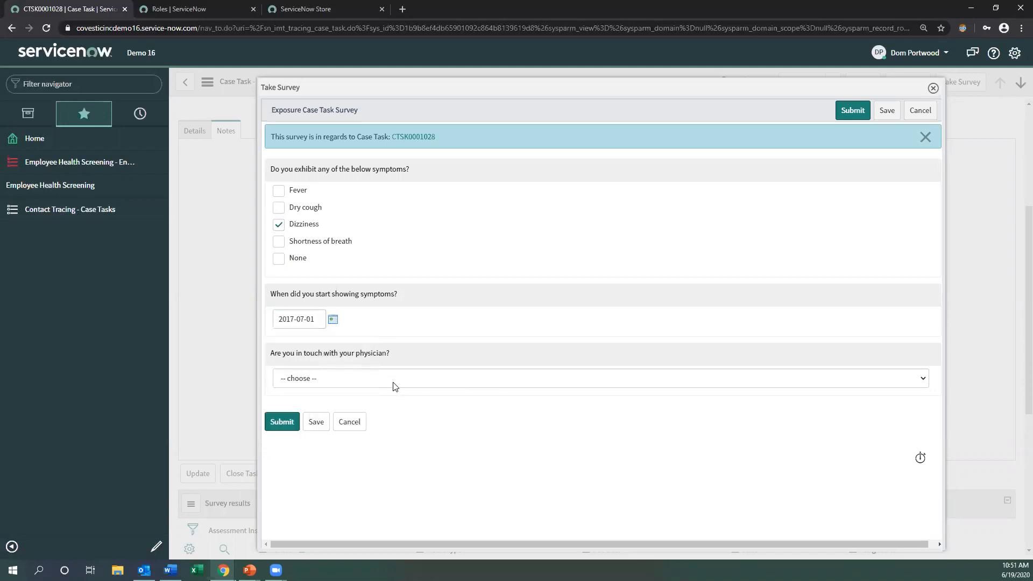
# Answer No to being in touch with a physician and No to needing check-up assistance, and submit the survey.
pyautogui.click(394, 383)
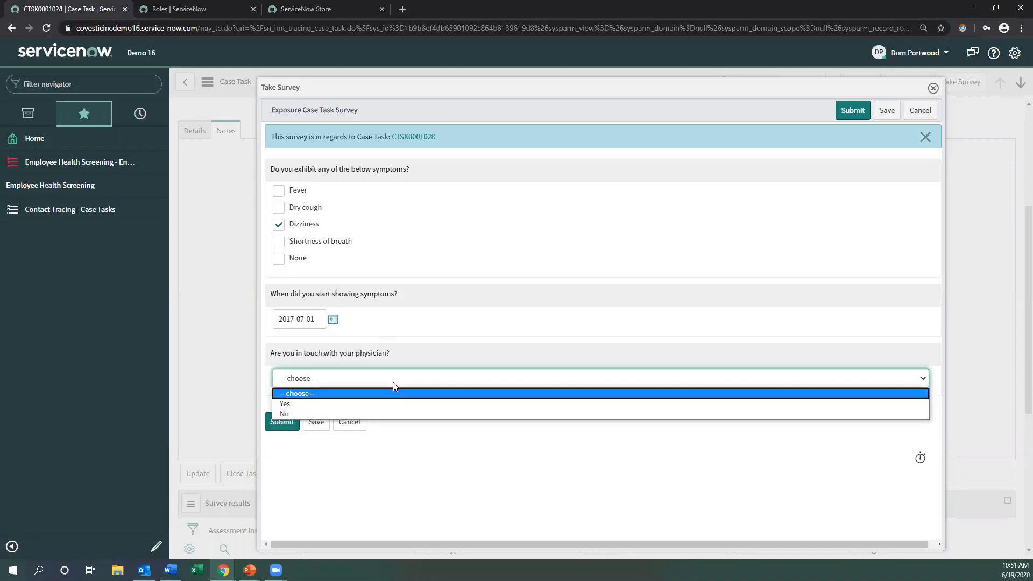
pyautogui.click(414, 414)
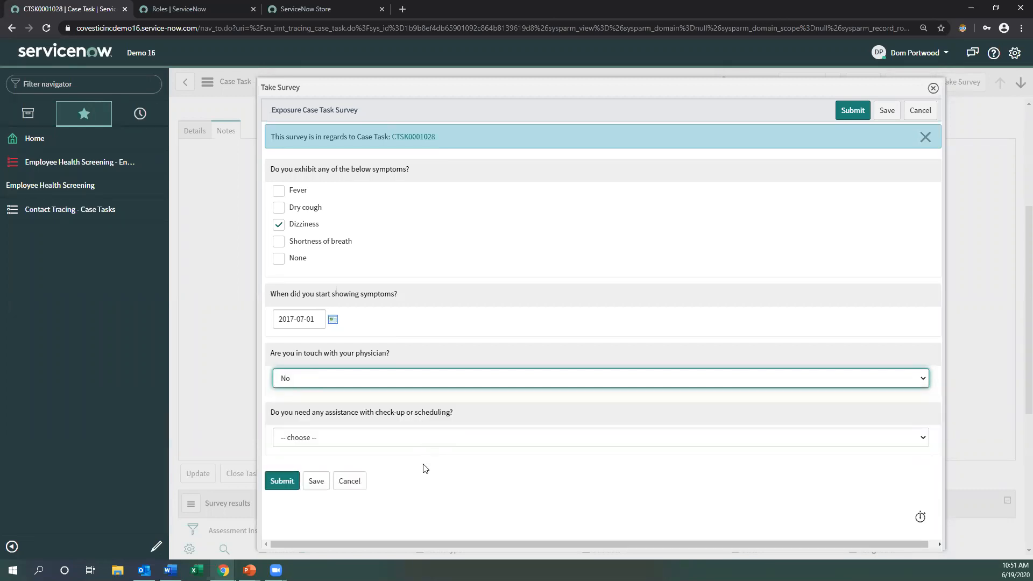
pyautogui.click(405, 437)
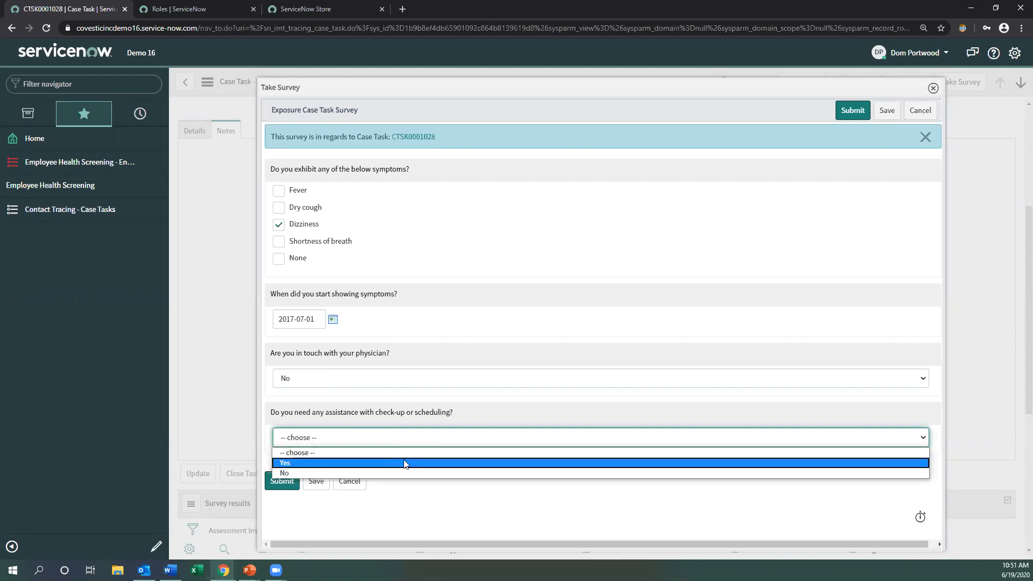
pyautogui.click(407, 474)
pyautogui.click(279, 481)
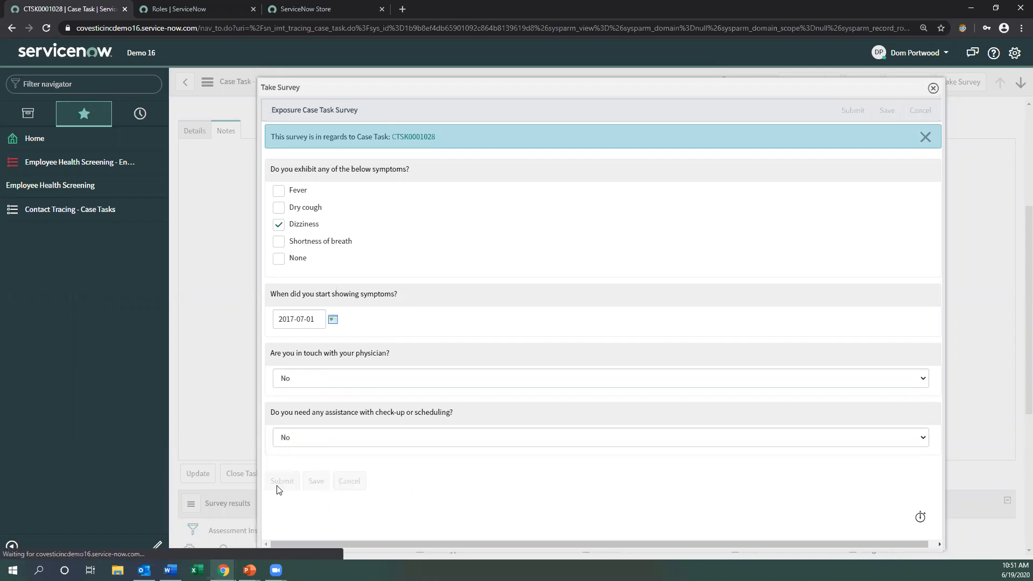
pyautogui.click(932, 90)
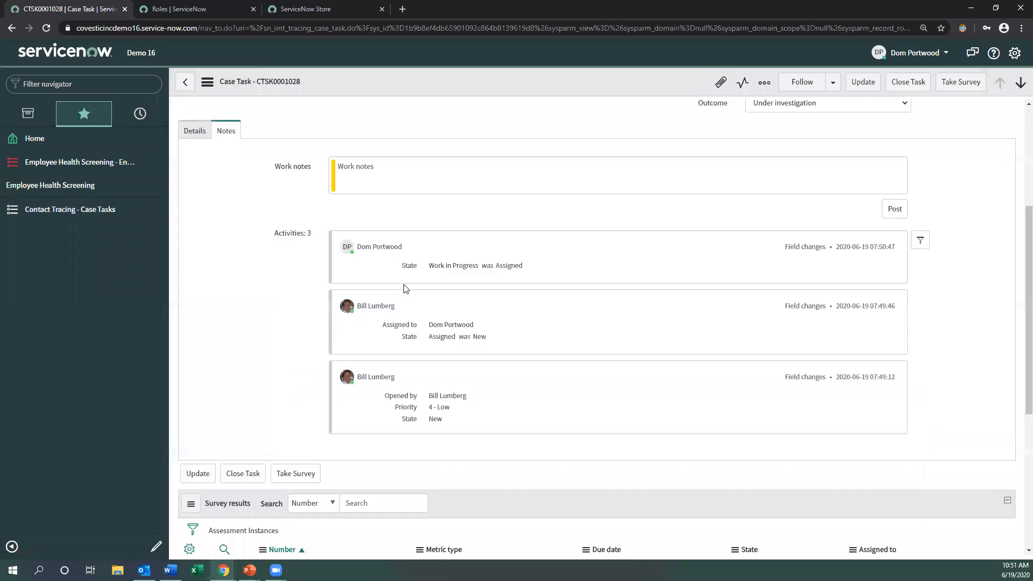
# Save case task CTSK0001028 and review the completed survey in its survey results.
pyautogui.rightClick(493, 79)
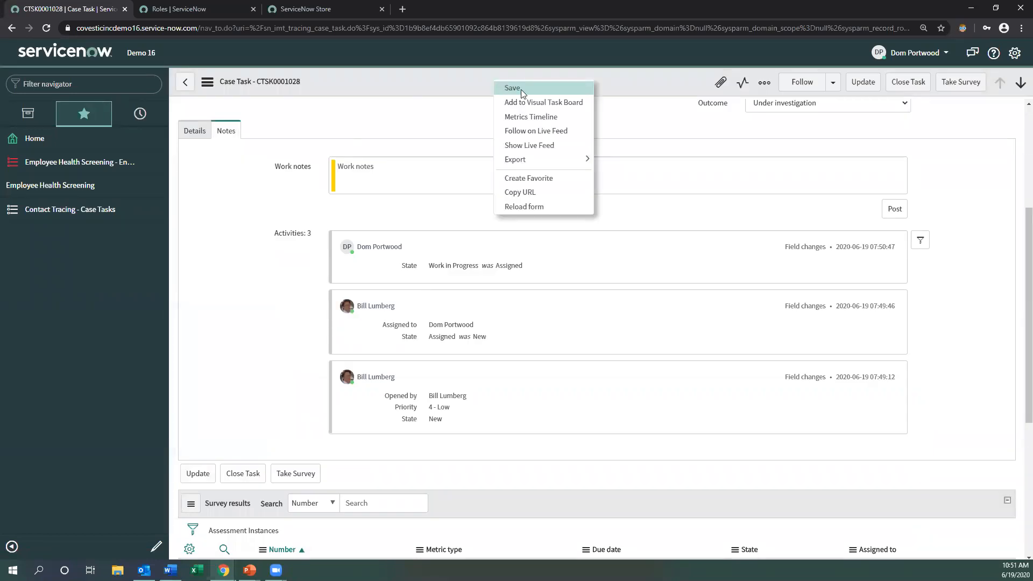
pyautogui.click(520, 89)
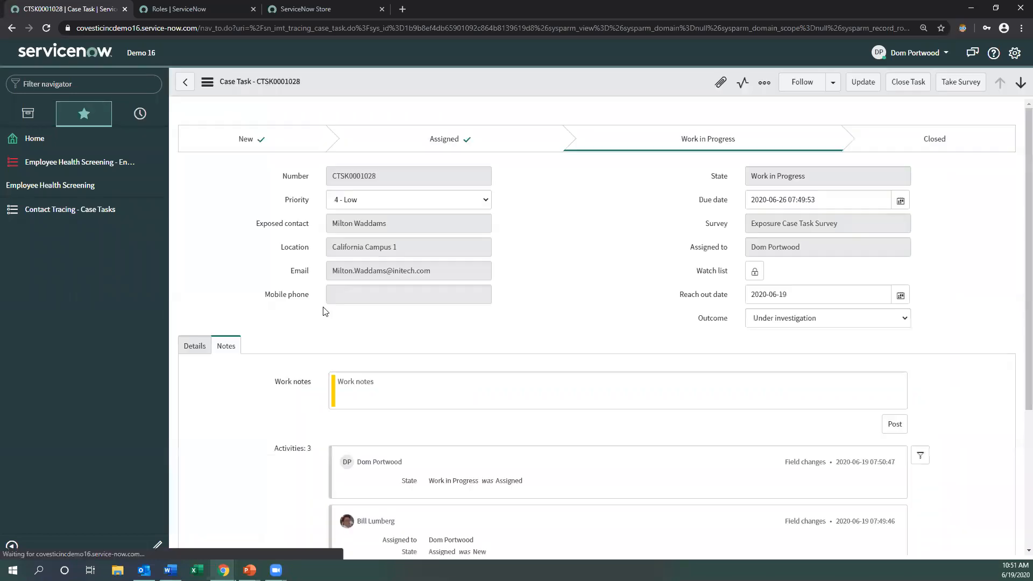
pyautogui.scroll(-10, 361, 337)
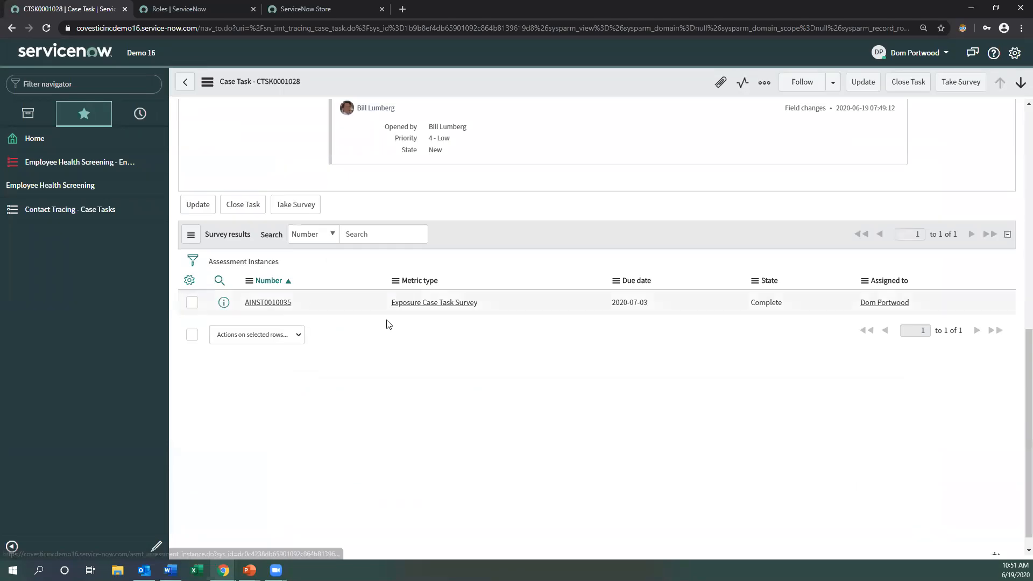
pyautogui.scroll(3, 473, 355)
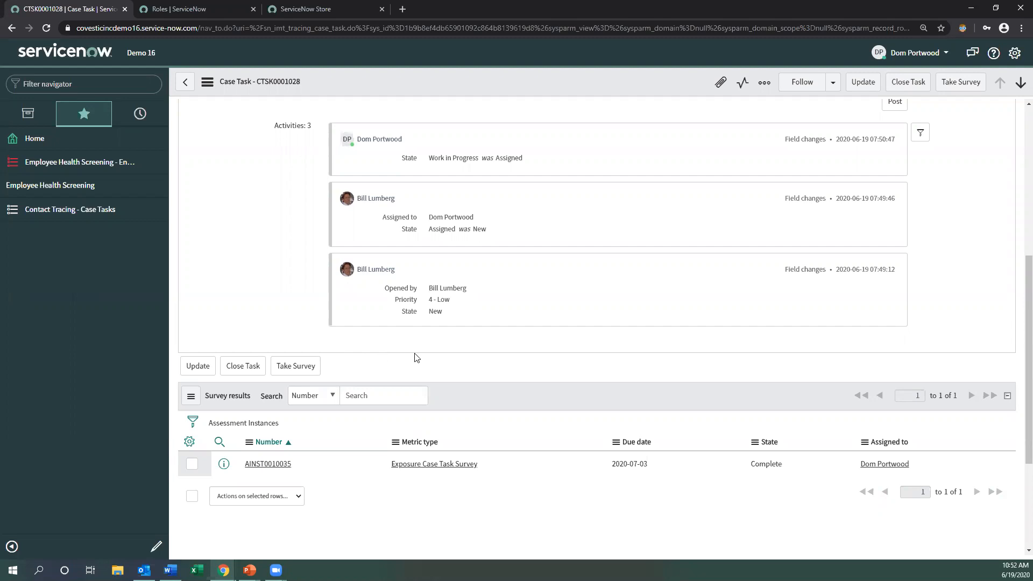
pyautogui.scroll(3, 415, 358)
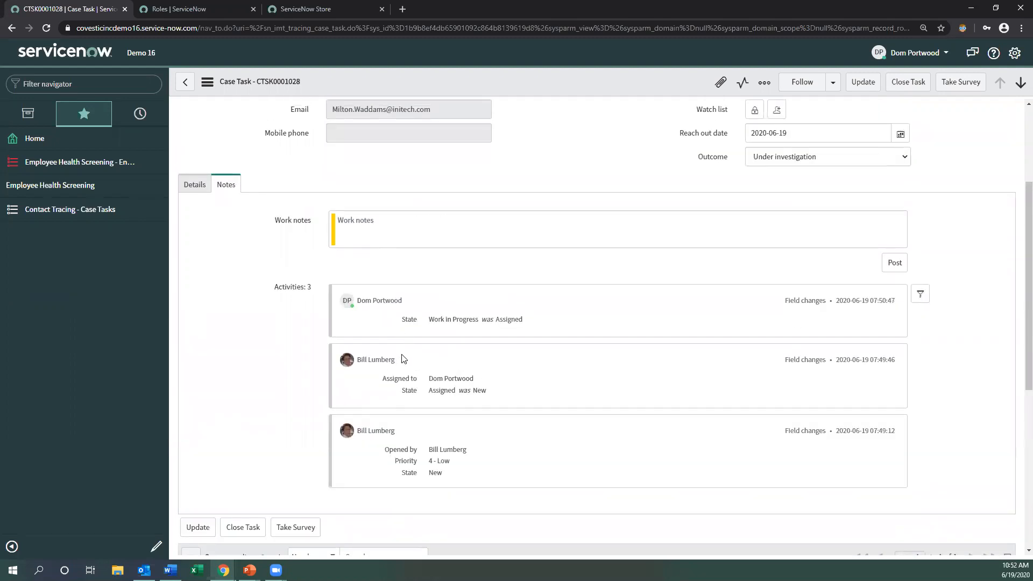
# Take the Exposure Case Task Survey again, answering None for symptoms, and submit it.
pyautogui.scroll(-4, 372, 358)
pyautogui.click(300, 312)
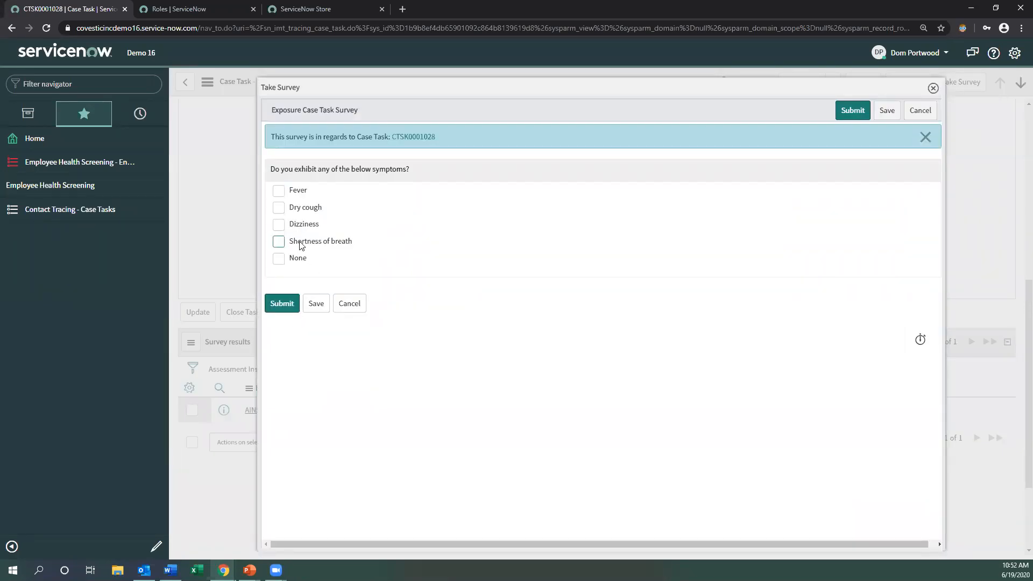
pyautogui.click(278, 259)
pyautogui.click(277, 296)
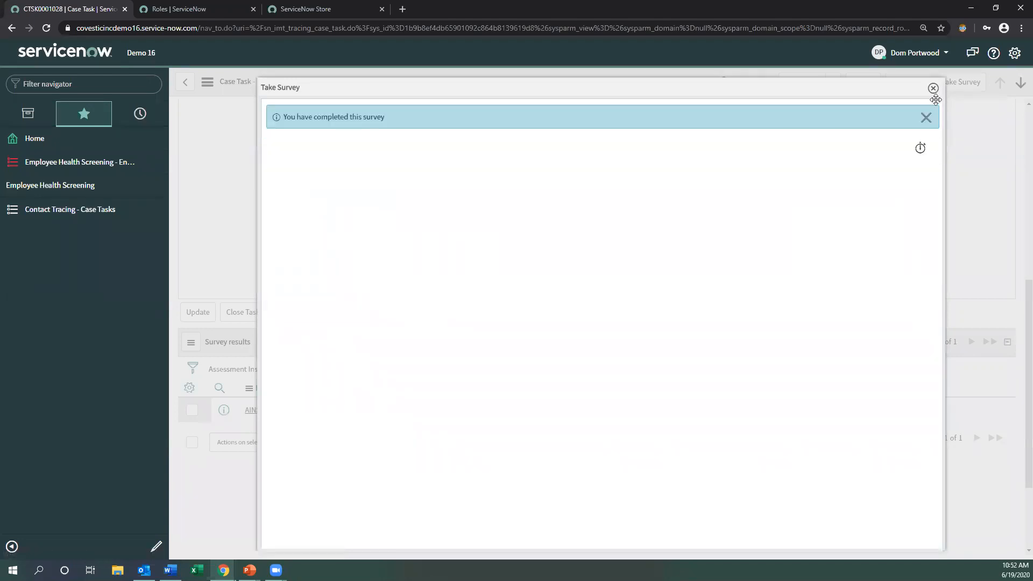
pyautogui.click(933, 86)
# Save the case task again and check the second survey entry in its survey results.
pyautogui.rightClick(385, 79)
pyautogui.click(401, 82)
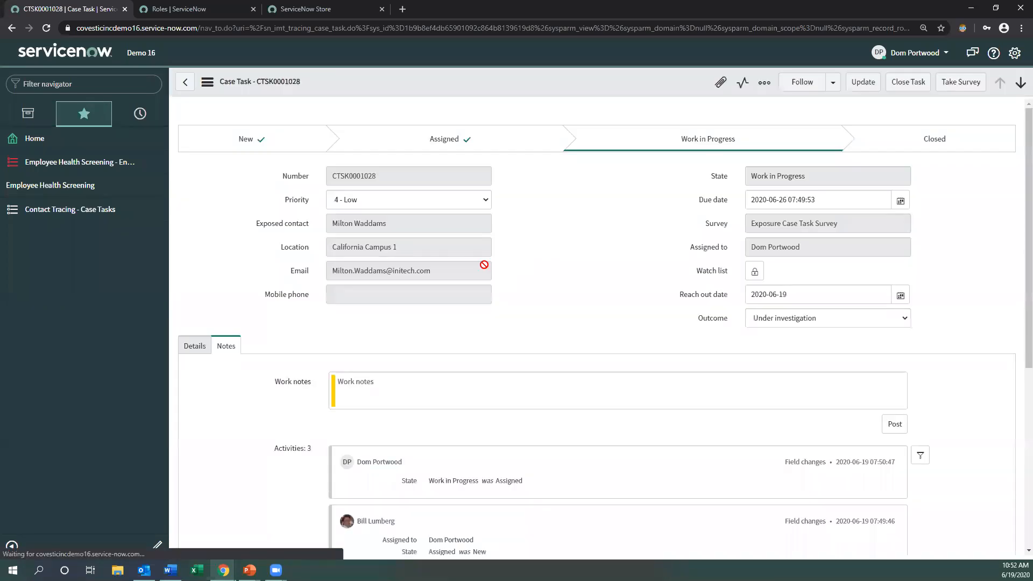
pyautogui.scroll(7, 574, 341)
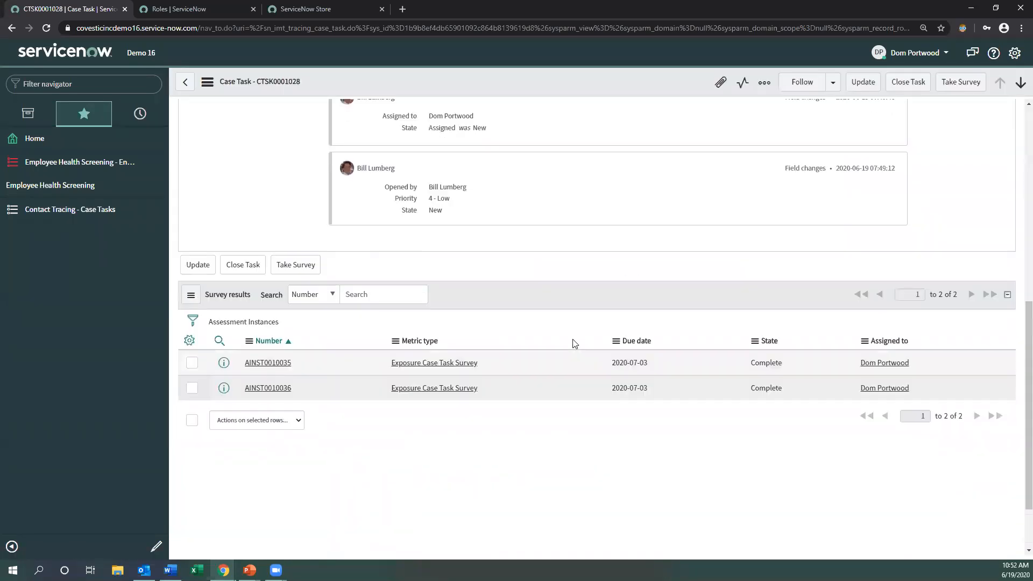
# Set the case task's outcome to Cleared.
pyautogui.scroll(2, 591, 325)
pyautogui.click(779, 321)
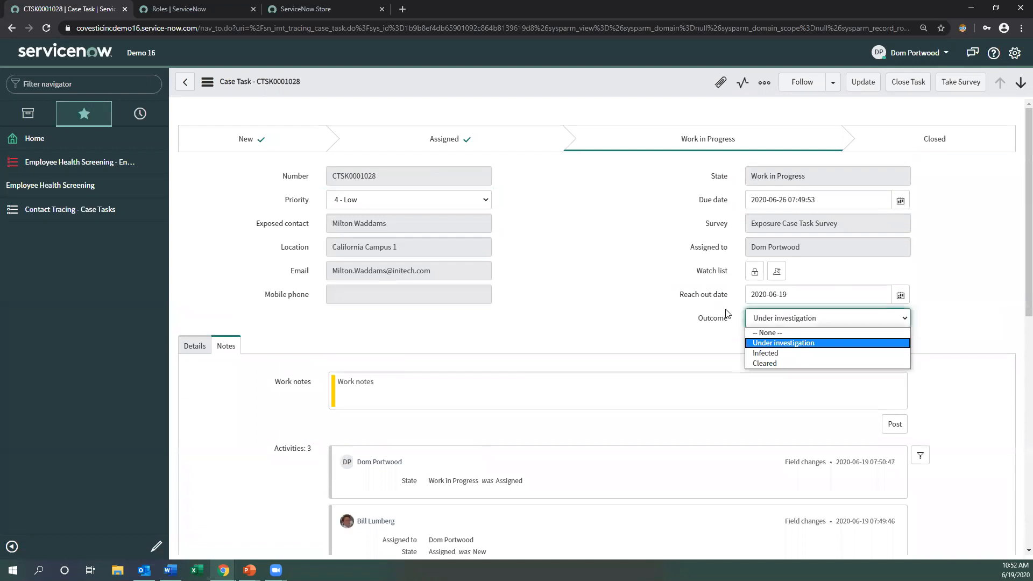
pyautogui.click(789, 365)
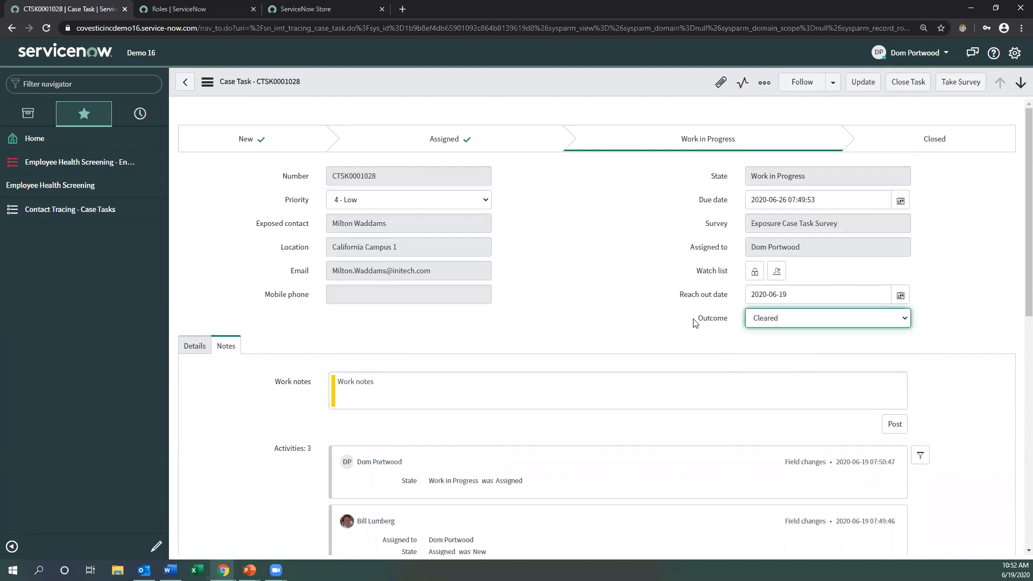
pyautogui.click(617, 302)
pyautogui.click(615, 276)
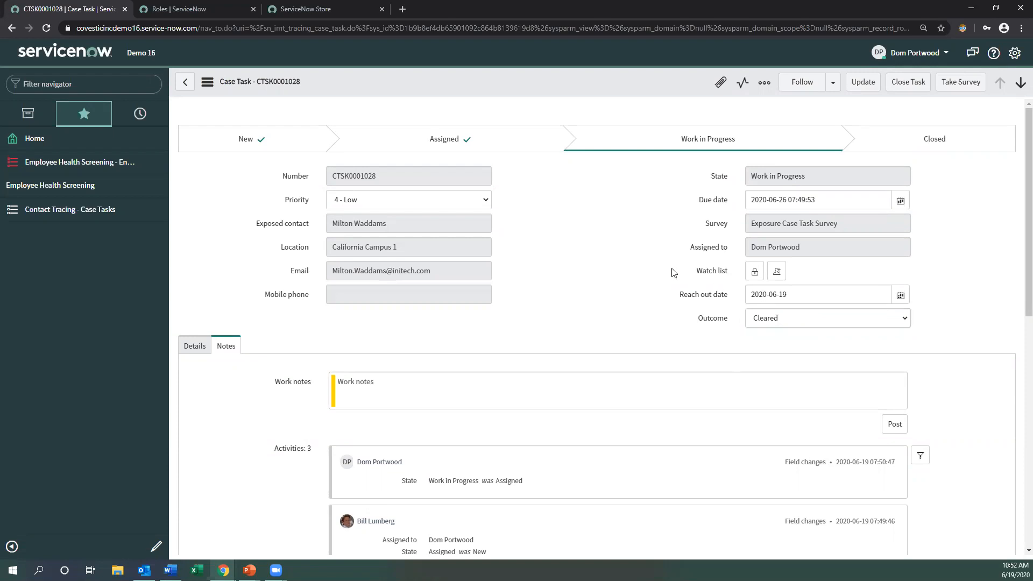
# Close case task CTSK0001028 and review its recorded activities and final field values.
pyautogui.click(909, 82)
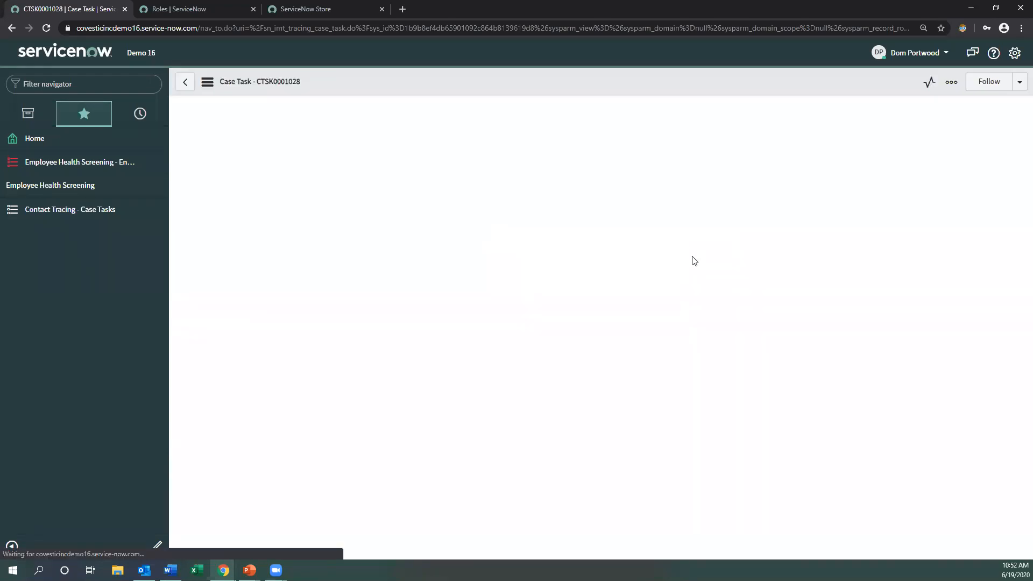
pyautogui.scroll(-4, 618, 240)
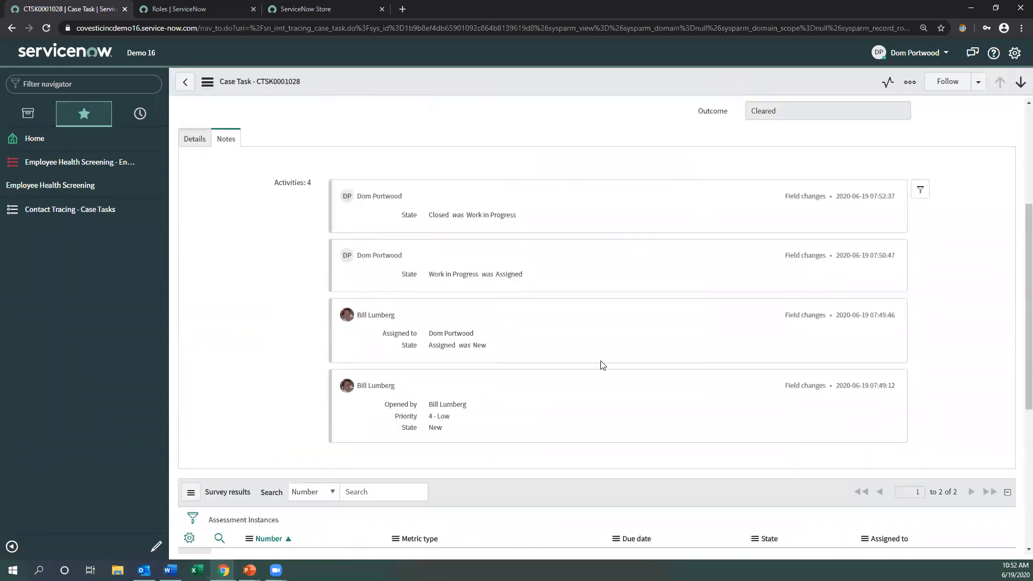
pyautogui.scroll(-3, 608, 359)
pyautogui.scroll(7, 611, 355)
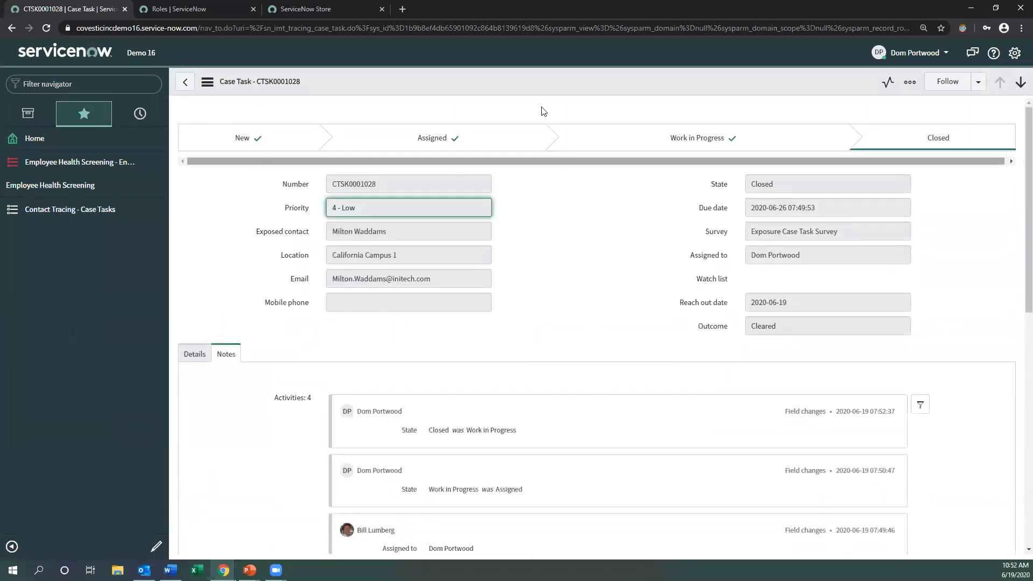